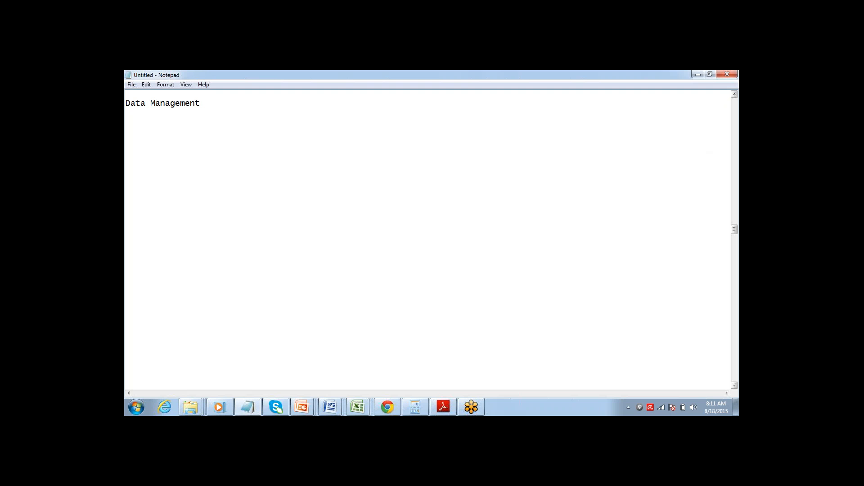
Append ' in Salesforce:' to the 'Data Management' heading in the Notepad note.
type("in Salesforce:")
left_click(730, 312)
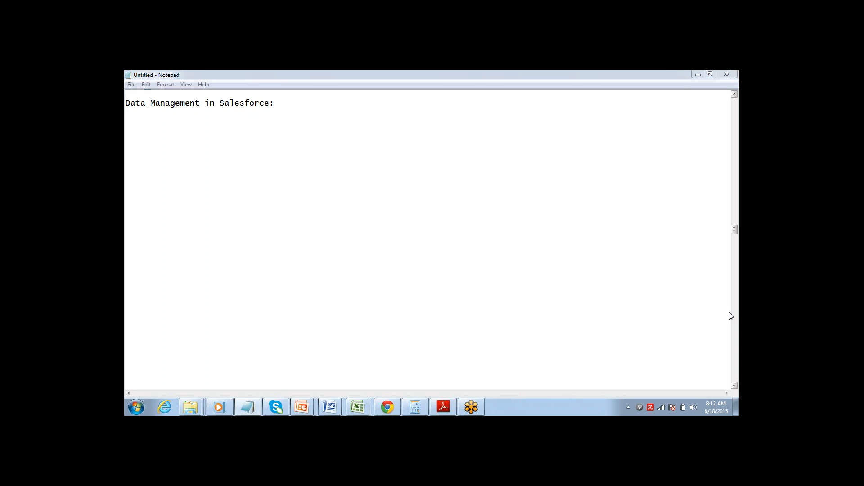
left_click(731, 315)
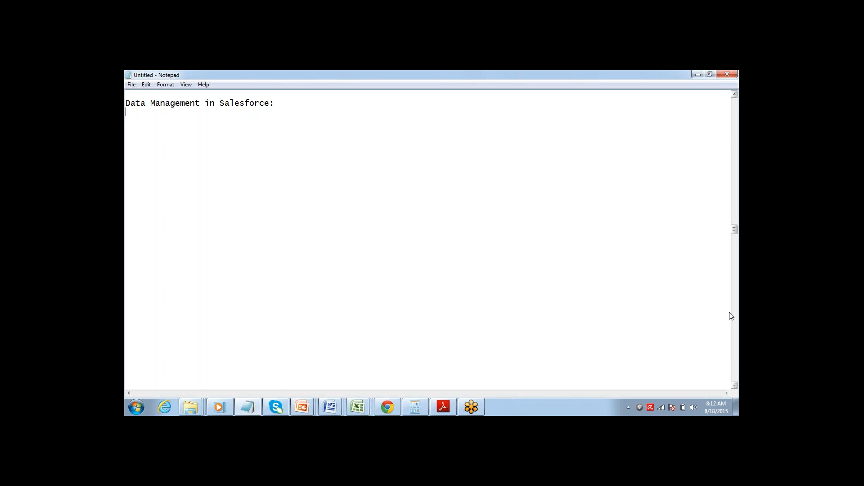
left_click(676, 125)
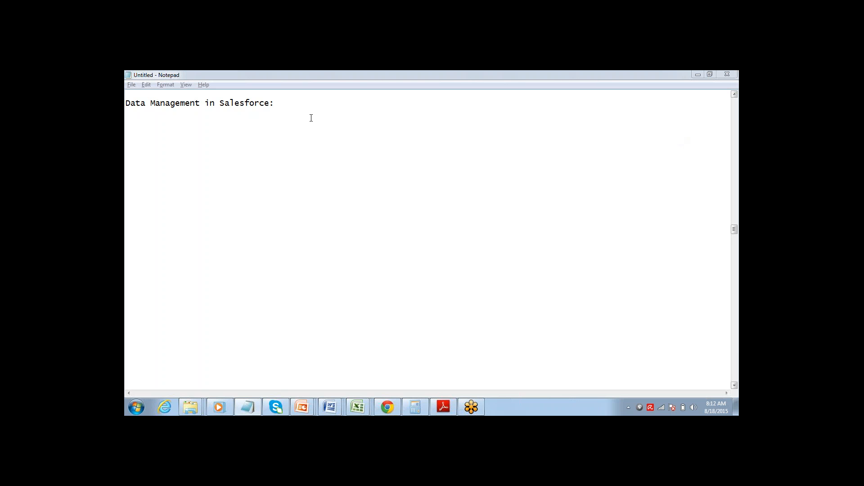
left_click(302, 104)
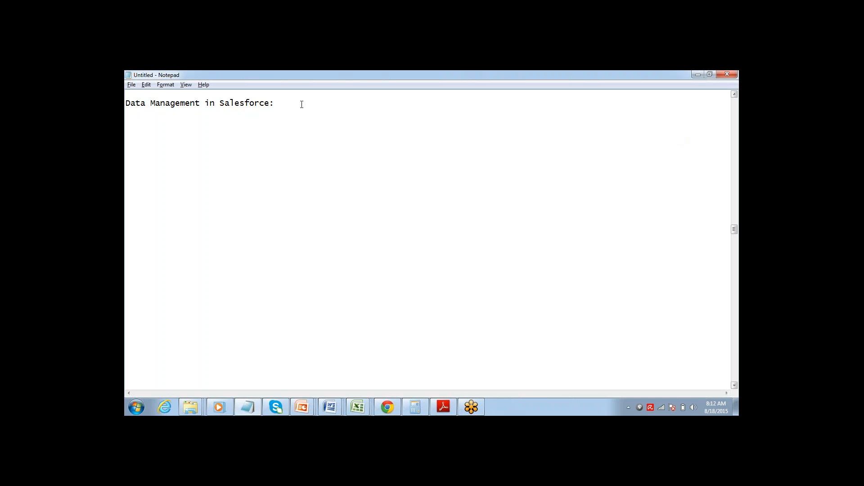
key("ctrl+shift+Left")
key("ctrl+shift+Left")
key("ctrl+shift+Left")
key("ctrl+shift+Left")
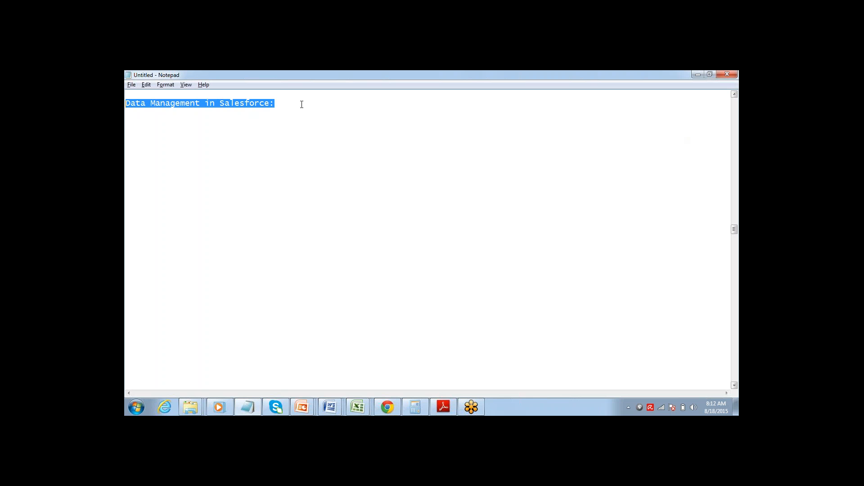
key("Right")
key("ctrl+shift+Left")
key("ctrl+shift+Left")
key("ctrl+shift+Left")
key("ctrl+shift+Left")
key("ctrl+shift+Left")
key("ctrl+shift+Right")
key("ctrl+shift+Right")
key("ctrl+shift+Right")
key("ctrl+shift+Right")
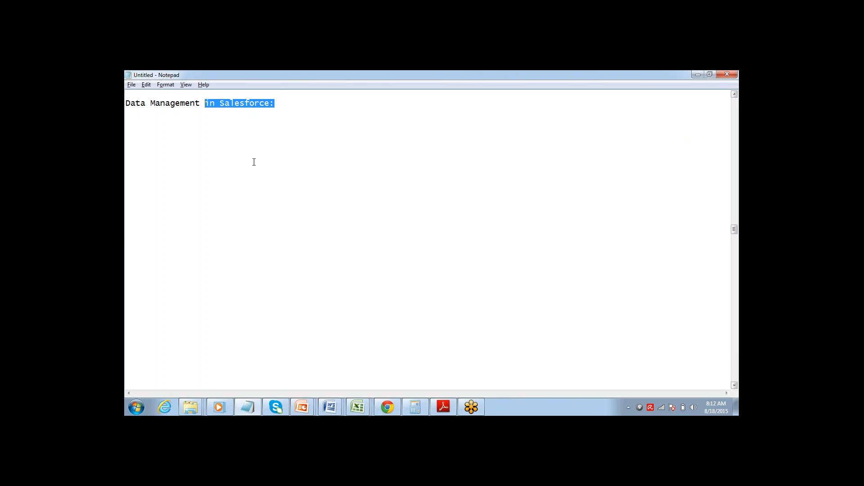
key("ctrl+shift+Right")
key("ctrl+shift+Left")
key("ctrl+shift+Left")
key("ctrl+shift+Left")
key("ctrl+shift+Left")
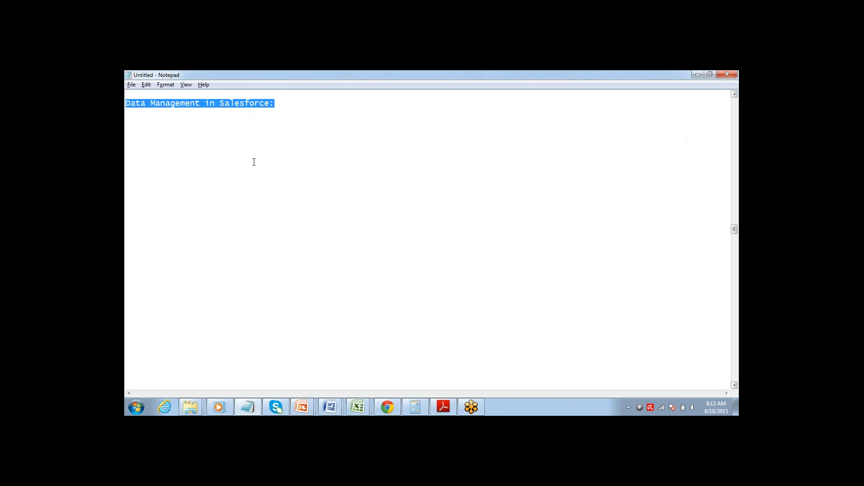
key("Right")
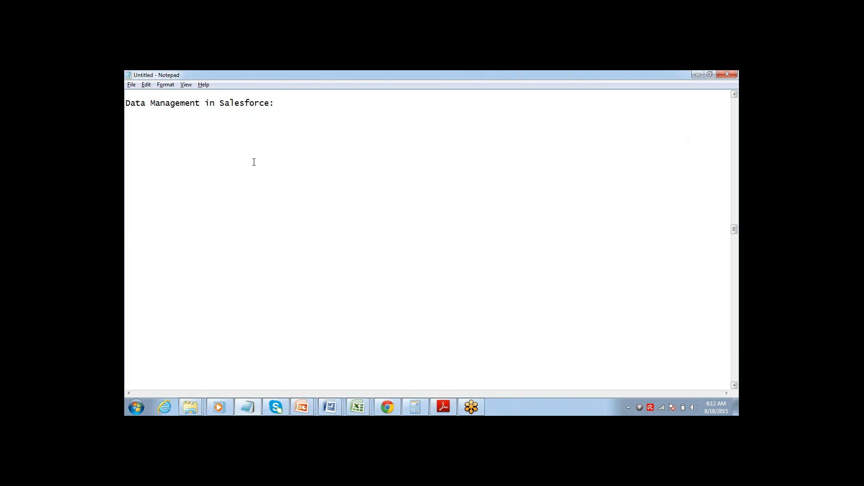
key("ctrl+shift+Right")
key("ctrl+shift+Right")
key("ctrl+shift+Right")
key("ctrl+shift+Right")
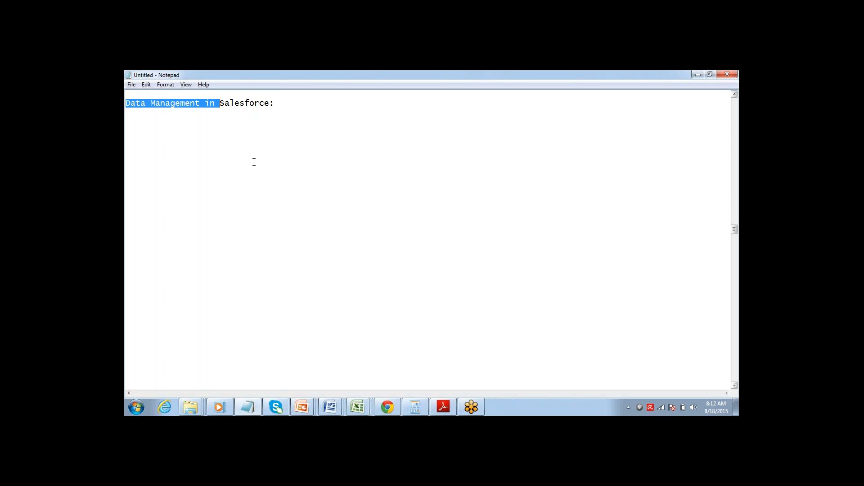
key("Right")
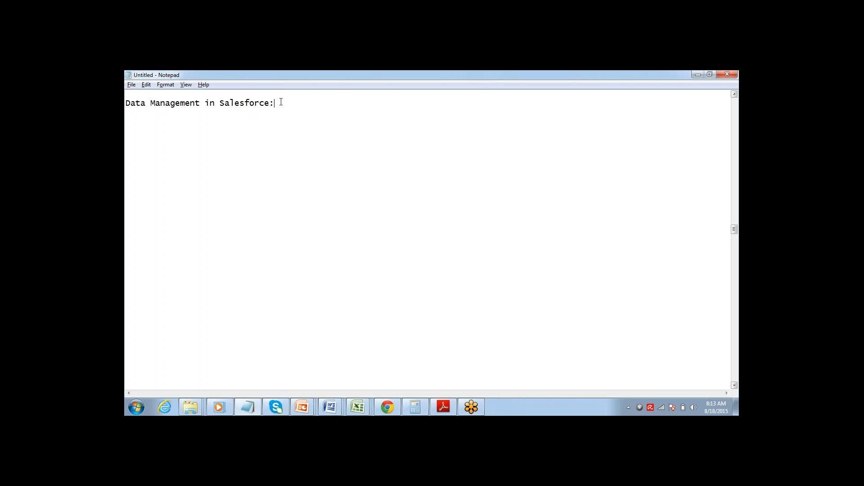
key("ctrl+shift+Left")
key("ctrl+shift+Left")
key("ctrl+shift+Left")
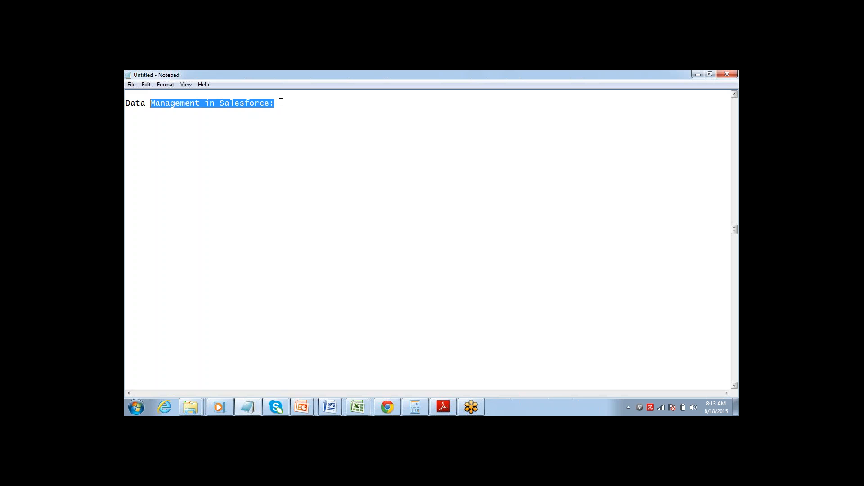
key("ctrl+shift+Left")
key("End")
key("ctrl+shift+Left")
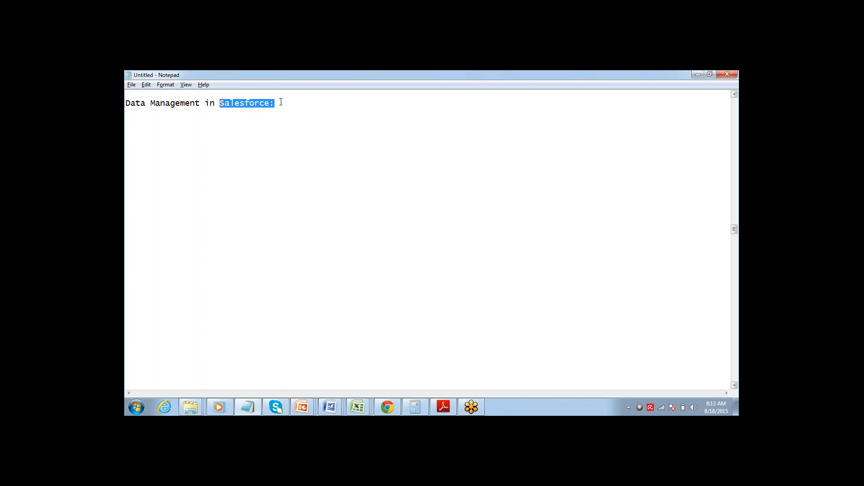
key("ctrl+shift+Left")
key("ctrl+shift+Left")
key("ctrl+shift+Left")
key("End")
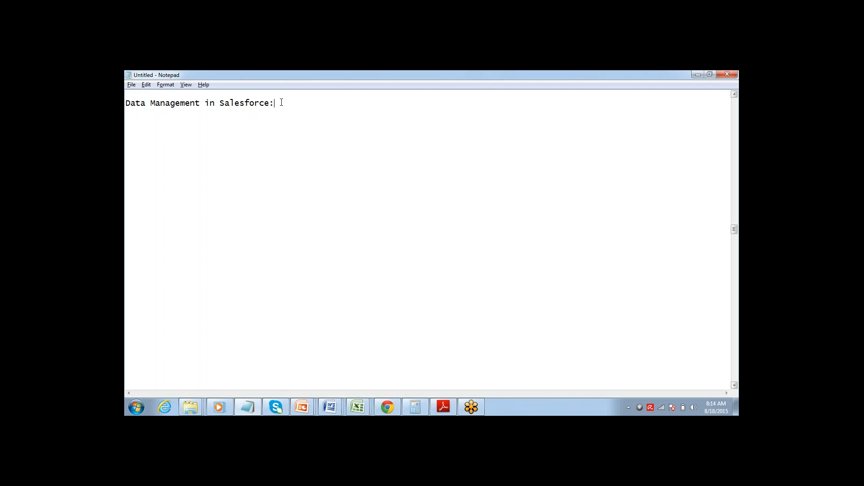
Type a 'Bulk Data Operations...' line and the list '1> Insert', '2> Export', '3> Update'.
key("Return")
key("Return")
type("Bul")
type("k Data O")
type("P")
type("perations")
type("...")
key("Return")
type("1>")
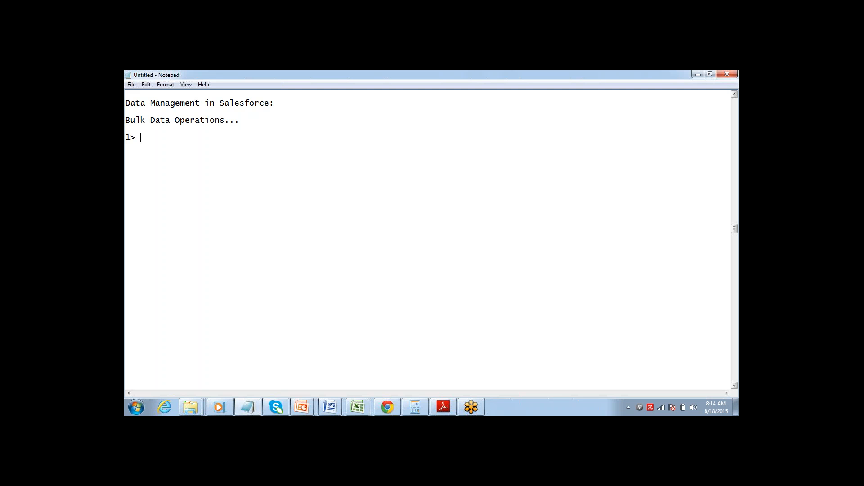
type(" Insert ")
type("2")
type(">")
type(" Export")
type("3")
type(">")
type(" Update")
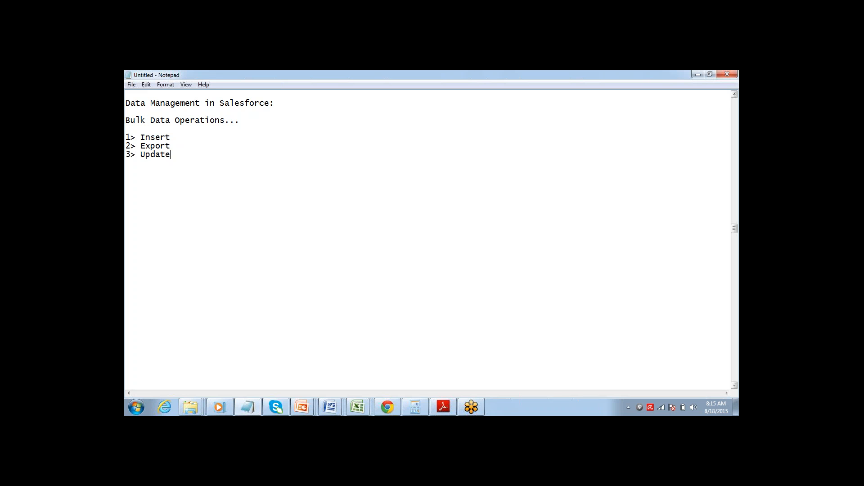
Step through the list items, highlighting the words Insert and Export.
key("Up")
key("Up")
key("ctrl+shift+Left")
key("Down")
key("Down")
key("Up")
key("ctrl+shift+Right")
key("Down")
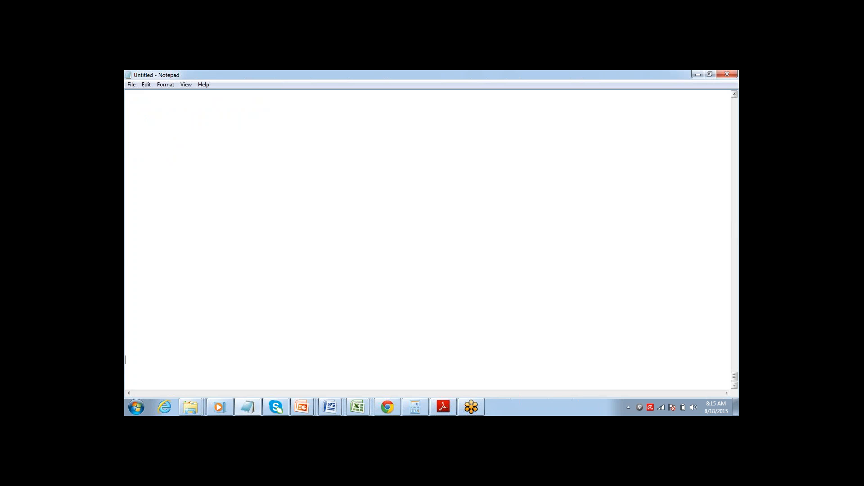
Retype 'Bulk Data Operations', fixing its typo, followed by items 1> Insert, 2> Export, 3> Update.
type("Bulk Data OP")
key("Up")
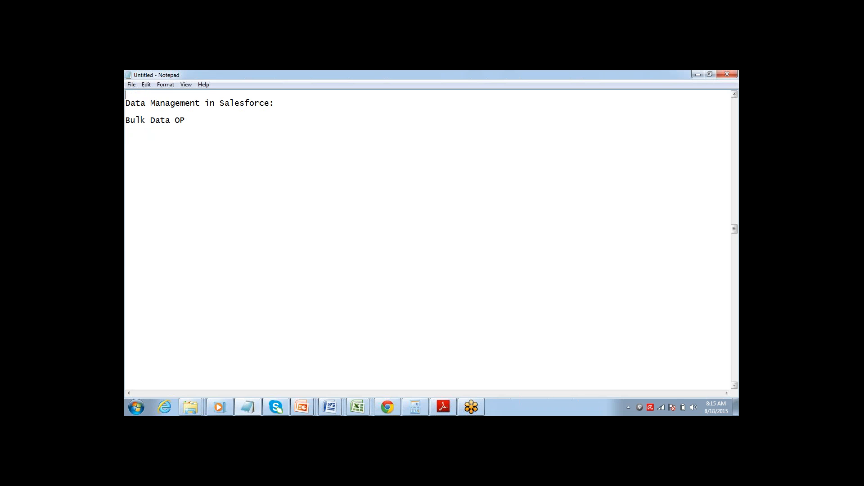
key("Down")
key("Down")
key("Down")
key("End")
key("BackSpace")
type("perations")
key("Return")
type("1> ")
type("Insert ")
type("2>")
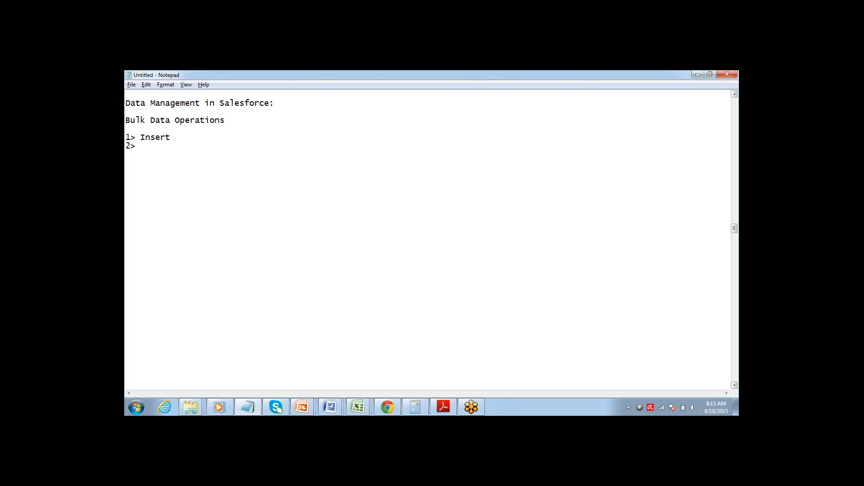
type(" Export")
key("Return")
type("3> Update")
Add '4> Delete', correcting the misspelling, and '5> Upsert' to the list.
key("Return")
type("4>")
type("Dellete")
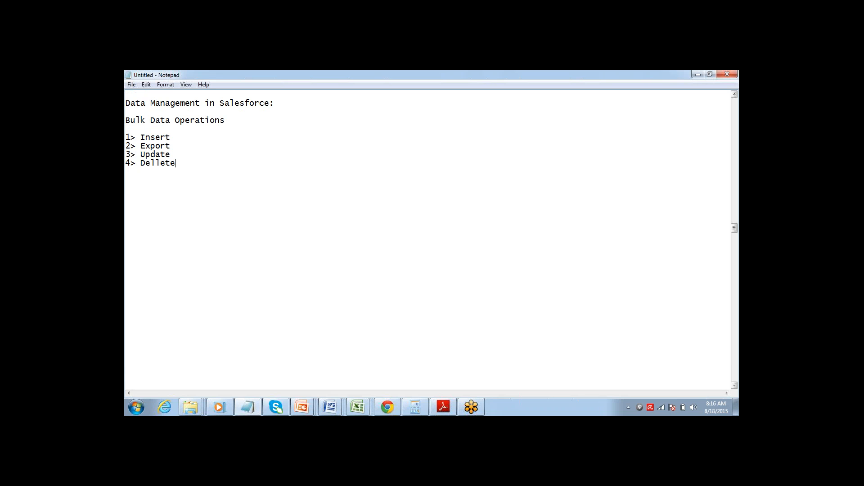
key("Left")
key("BackSpace")
type("5> Upsert")
key("Up")
key("Up")
key("Up")
key("Up")
left_click(726, 91)
left_click(634, 313)
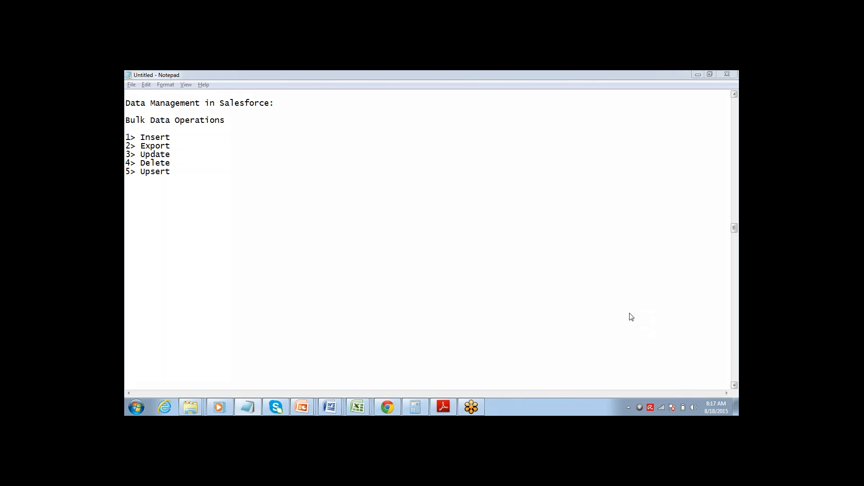
Sketch two table boxes and draw five column lines in the left one.
mouse_move(255, 201)
left_mouse_down()
mouse_move(344, 234)
mouse_move(266, 241)
mouse_move(256, 200)
left_mouse_up()
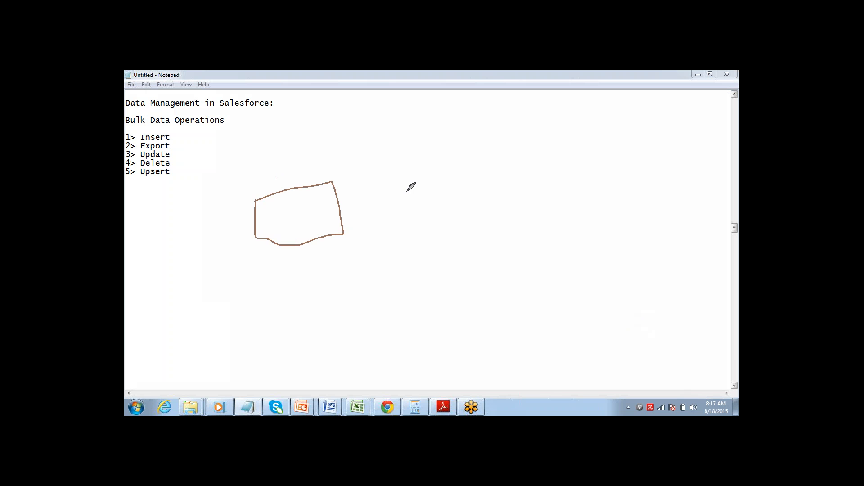
left_click(459, 182)
mouse_move(459, 183)
left_mouse_down()
mouse_move(593, 197)
mouse_move(582, 228)
mouse_move(476, 239)
mouse_move(460, 179)
left_mouse_up()
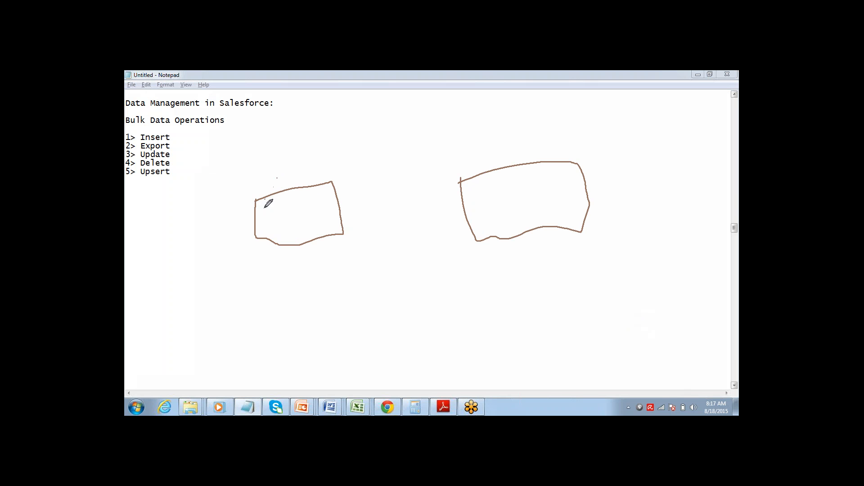
left_click_drag(265, 199, 263, 240)
left_click_drag(275, 194, 279, 243)
left_click_drag(290, 188, 294, 240)
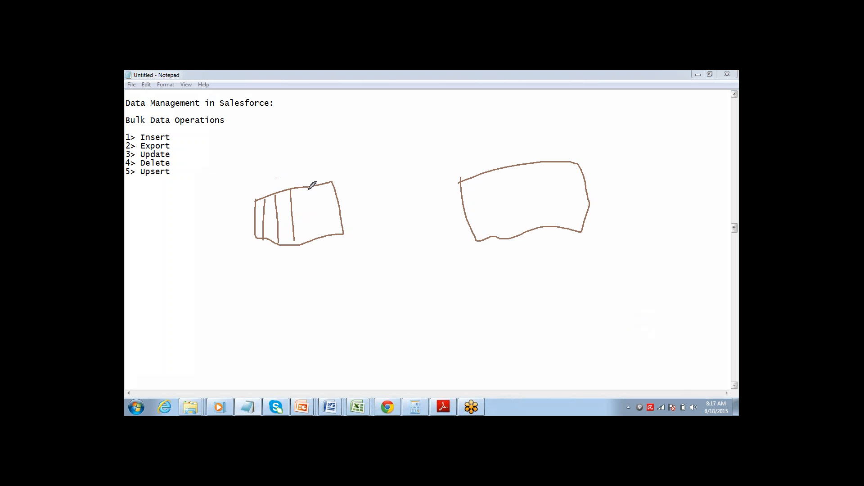
left_click_drag(308, 188, 316, 245)
left_click_drag(326, 185, 335, 235)
Draw five column lines inside the right table sketch.
left_click_drag(477, 177, 487, 243)
left_click(490, 202)
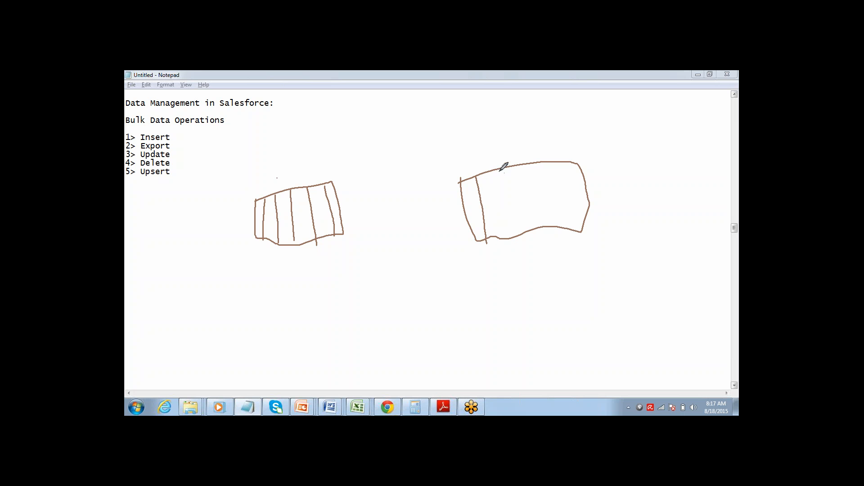
left_click_drag(499, 172, 508, 229)
left_click_drag(520, 168, 528, 229)
left_click_drag(540, 165, 554, 228)
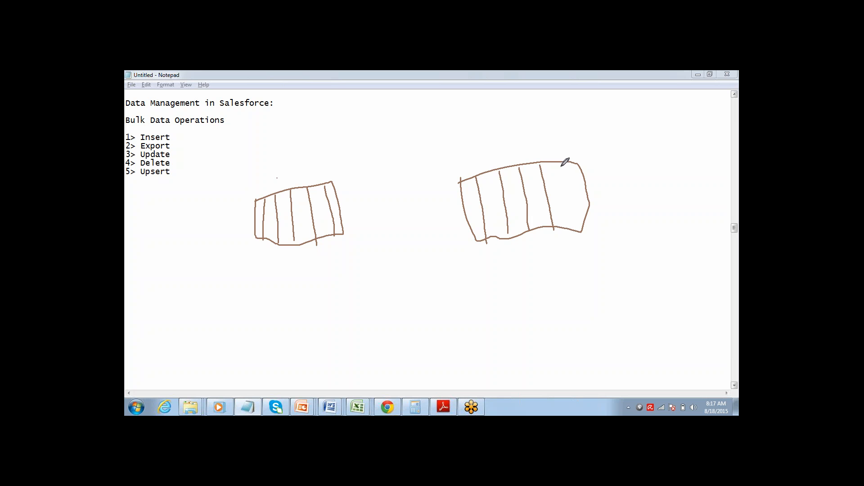
left_click_drag(561, 167, 572, 229)
Mark the right sketch with an X and the left with an S, plus small marks in their columns.
mouse_move(502, 146)
left_mouse_down()
mouse_move(522, 152)
mouse_move(509, 157)
left_mouse_up()
mouse_move(283, 163)
left_mouse_down()
mouse_move(287, 180)
mouse_move(271, 193)
left_mouse_up()
left_click_drag(469, 201, 476, 196)
left_click_drag(258, 216, 261, 214)
mouse_move(489, 198)
left_mouse_down()
mouse_move(495, 202)
mouse_move(489, 198)
left_mouse_up()
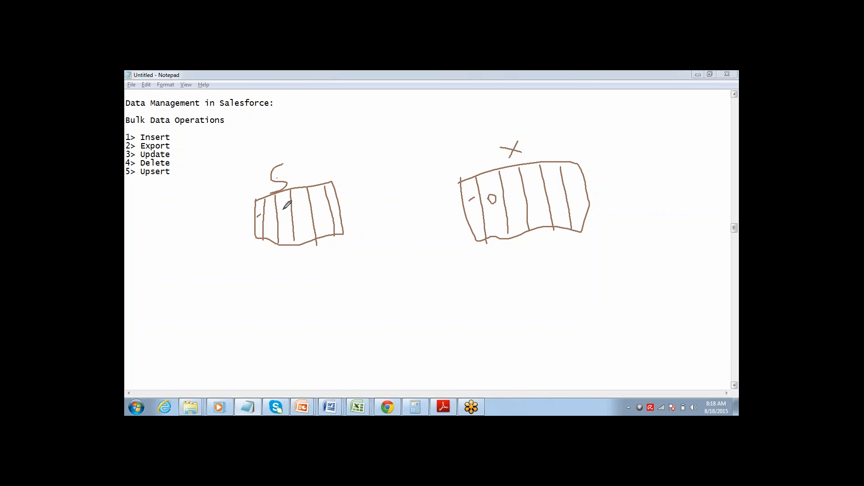
mouse_move(284, 209)
left_mouse_down()
mouse_move(281, 218)
mouse_move(286, 210)
left_mouse_up()
Add a last mark beside the right sketch, then erase all pen annotations at once.
left_click(453, 194)
left_click(699, 319)
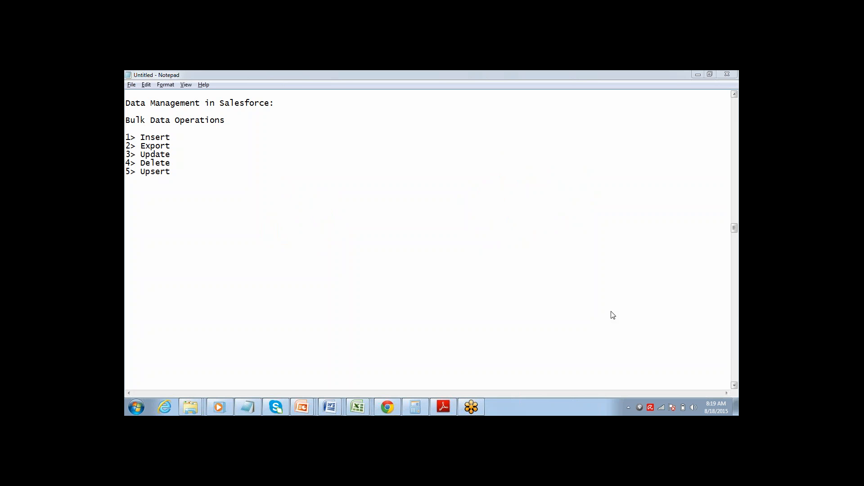
Add an 'Insert Process:' heading with step '1> Put all data in an Excel SPreadsheet'.
left_click(178, 174)
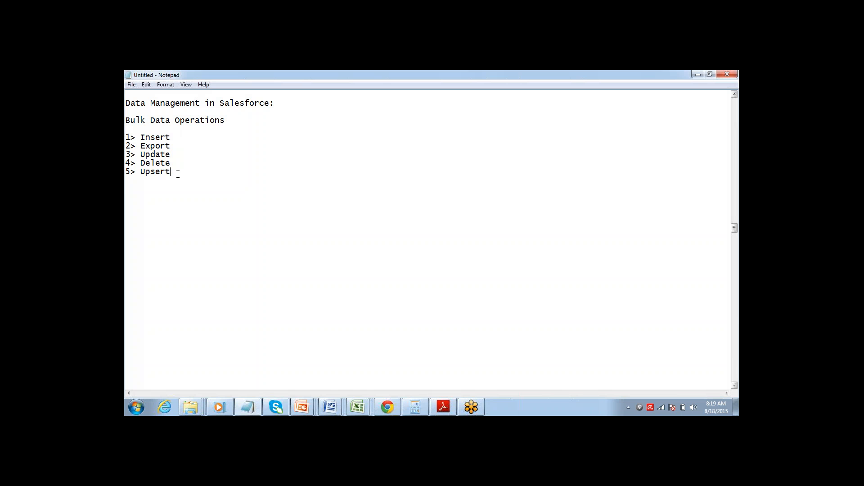
key("Return")
key("Return")
key("Return")
type("Insert Process:")
key("Return")
type("1> Put all data i")
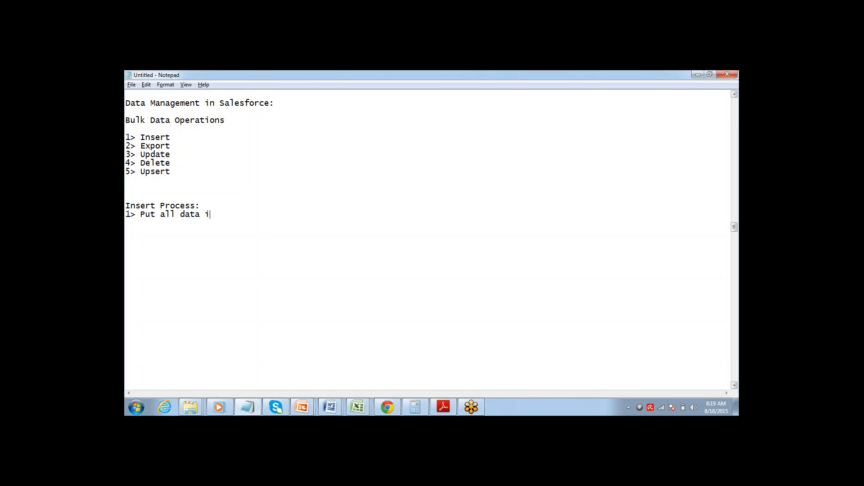
type("n an Excel SPreadsheet")
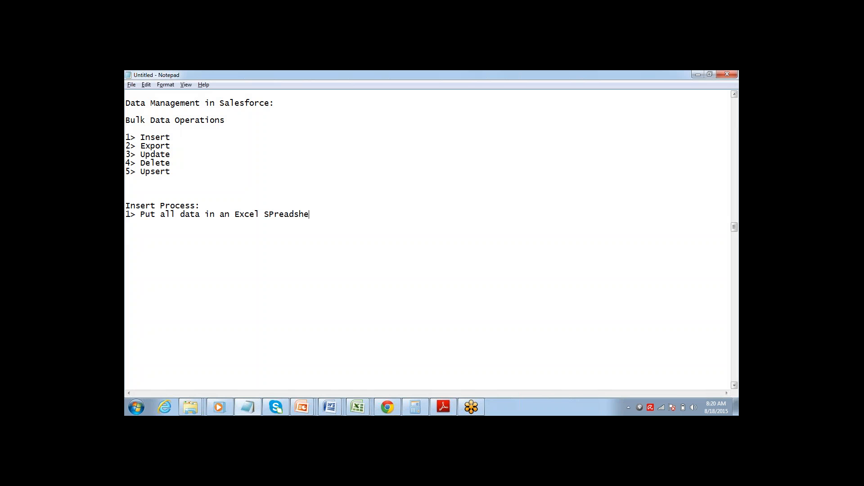
Type steps '2> Save it in CSV format', '3> Open Data Loader' and '4> Insert > Browse the CSV File'.
key("Return")
type("2> Save it as CS")
double_click(185, 223)
type("in")
type("V format")
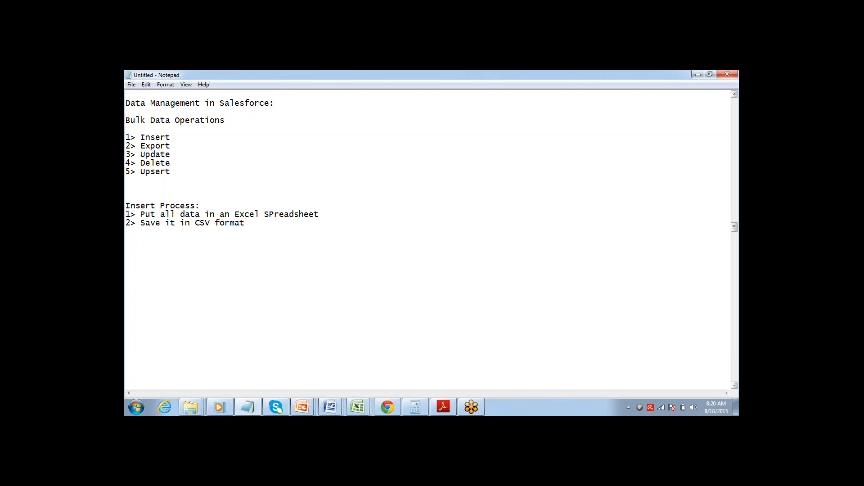
type("3> Open Data Loader\"\"")
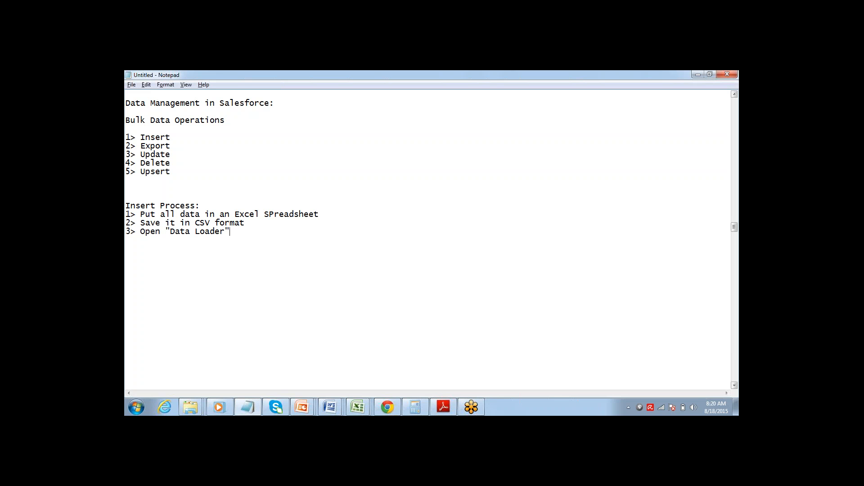
type("4> Insert > Browse the CSV")
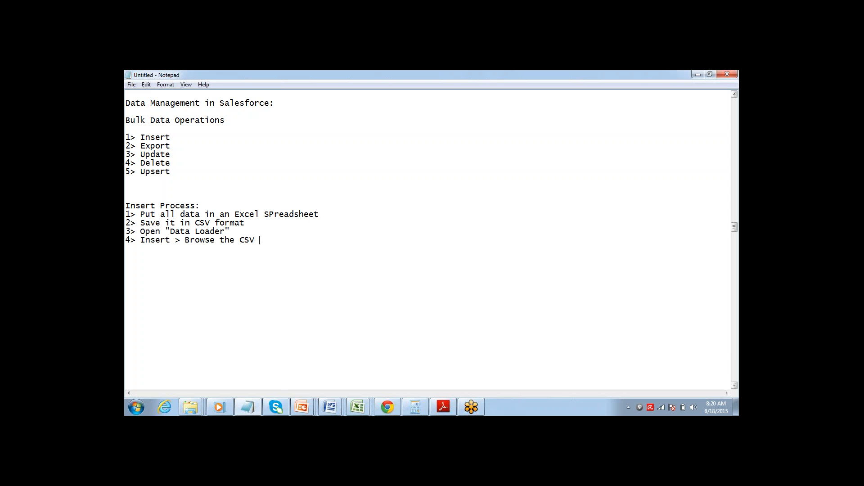
type(" File")
Add steps '5> Map the fields' and '6> Start Insert Process' to the Insert Process list.
key("Return")
type("5> Map the file")
key("BackSpace")
key("BackSpace")
type("elds")
key("Return")
type("6> ")
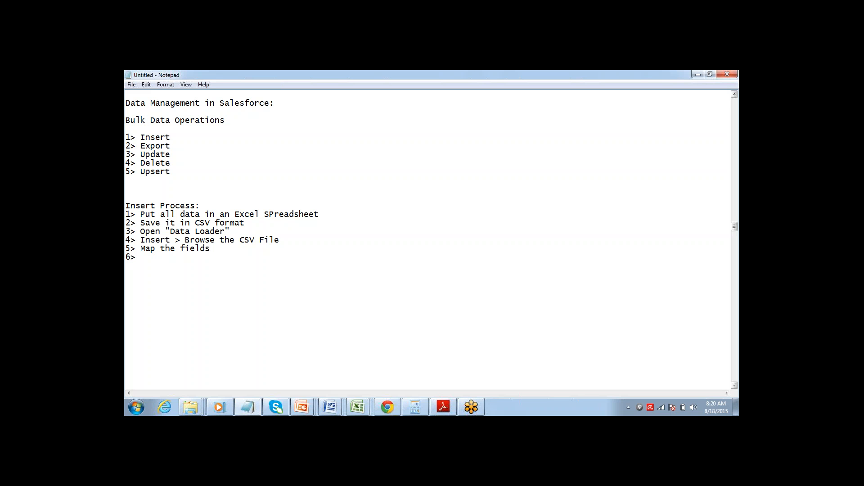
type("Start Insert Process")
left_click(730, 312)
left_click(712, 313)
left_click_drag(225, 231, 171, 231)
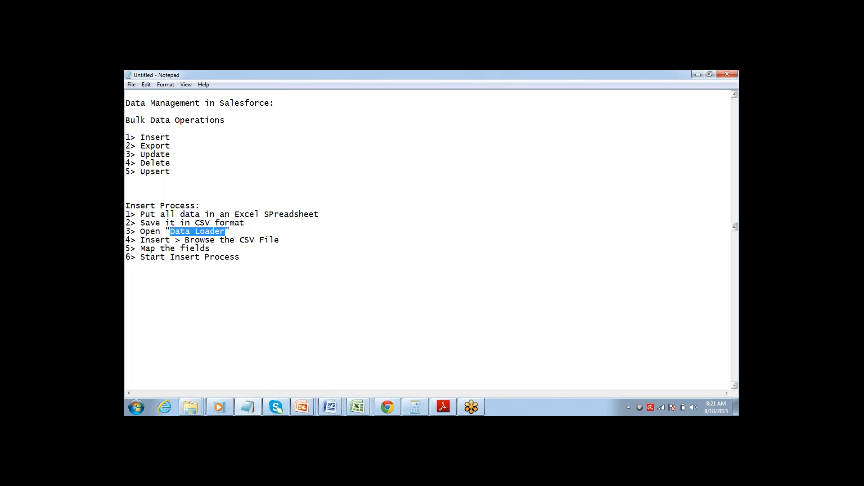
left_click(247, 258)
mouse_move(387, 407)
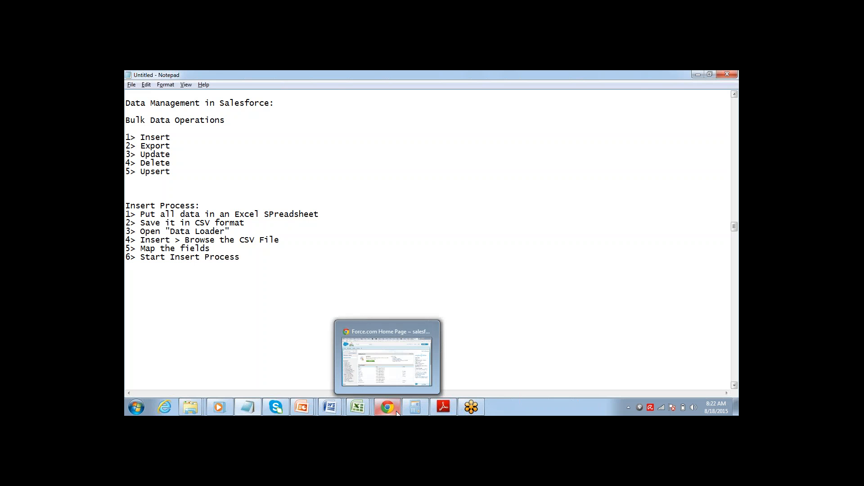
Bring up Salesforce Setup and open Data Loader under Administer > Data Management.
left_click(395, 338)
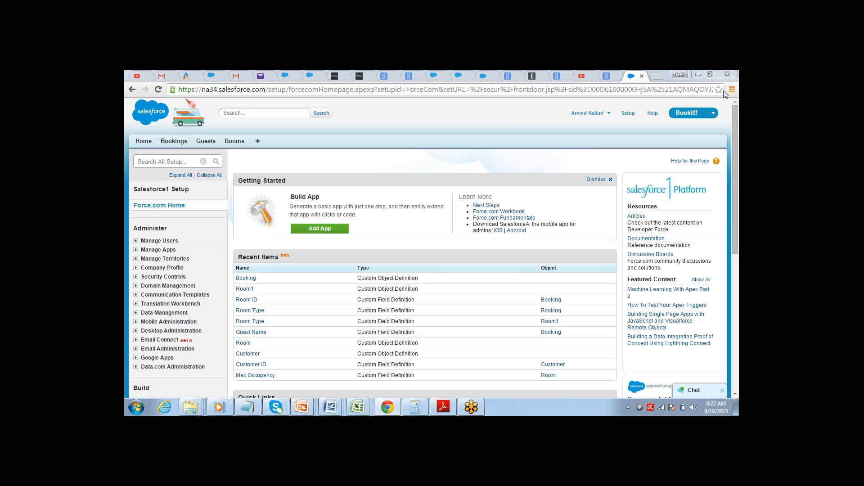
left_click_drag(734, 127, 729, 197)
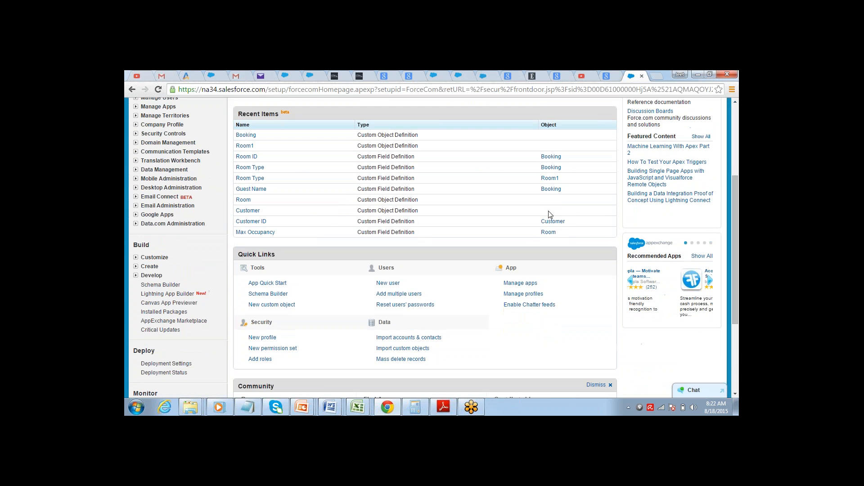
left_click(136, 170)
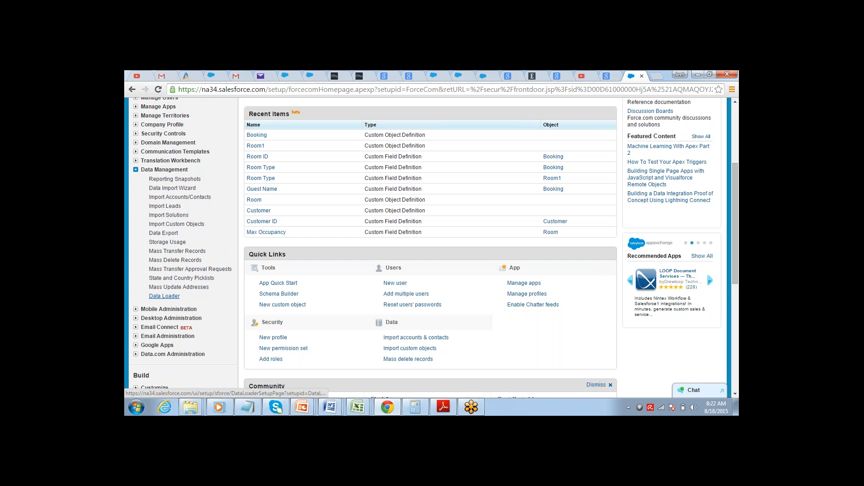
left_click(164, 296)
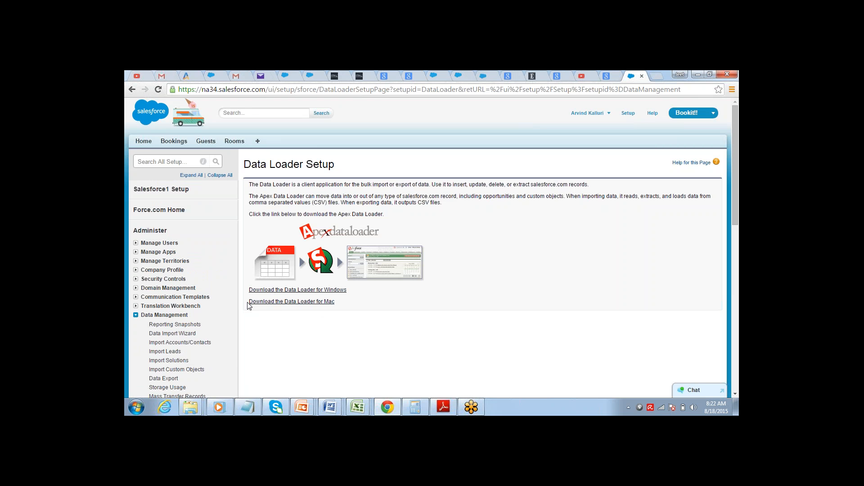
left_click_drag(248, 301, 338, 302)
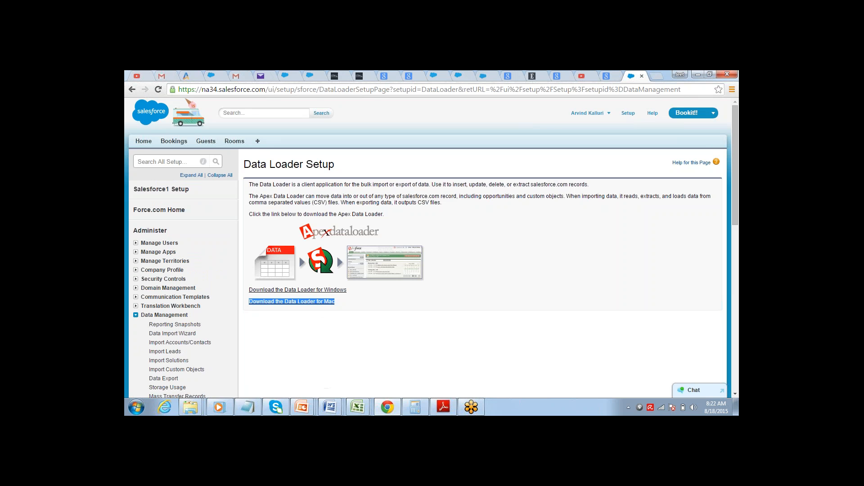
left_click(360, 310)
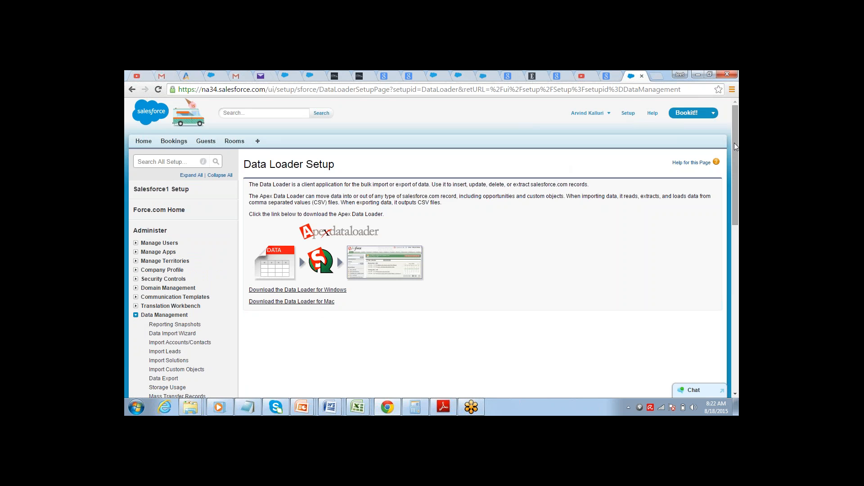
left_click_drag(734, 142, 731, 165)
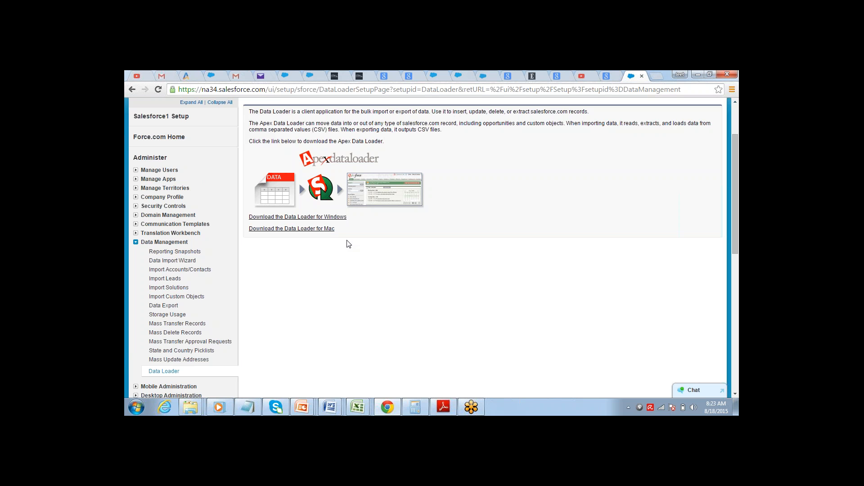
Search the Start menu for 'data' and launch the Data Loader program.
left_click(141, 409)
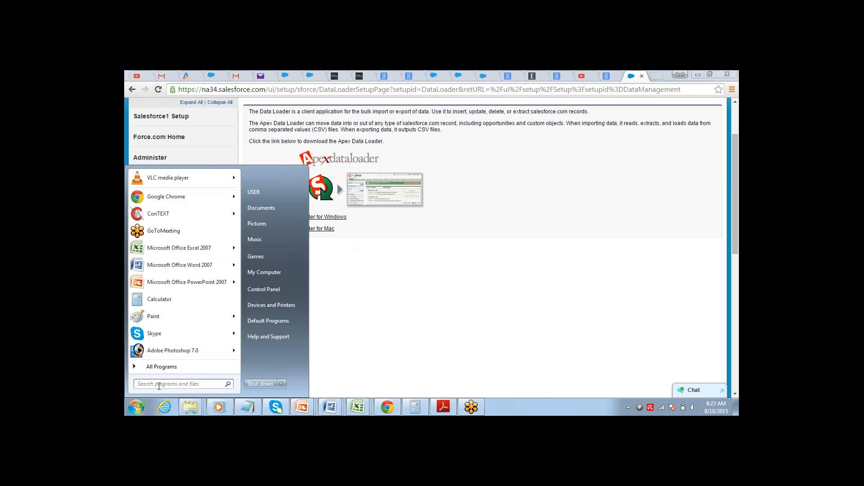
type("data")
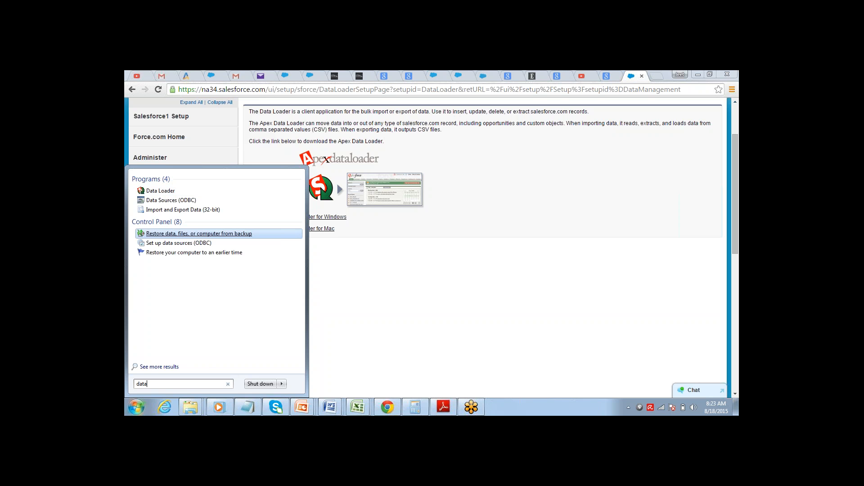
left_click(160, 191)
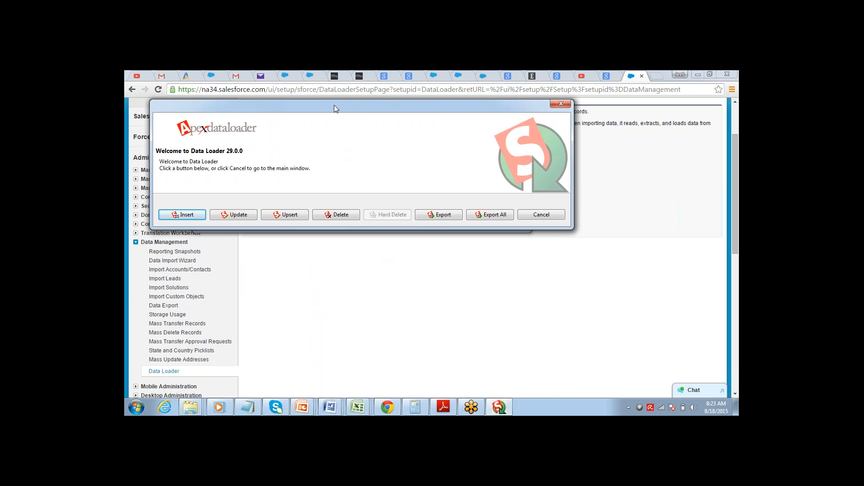
Move the Data Loader welcome dialog aside and start an Insert operation.
mouse_move(334, 105)
left_mouse_down()
mouse_move(316, 70)
mouse_move(326, 96)
left_mouse_up()
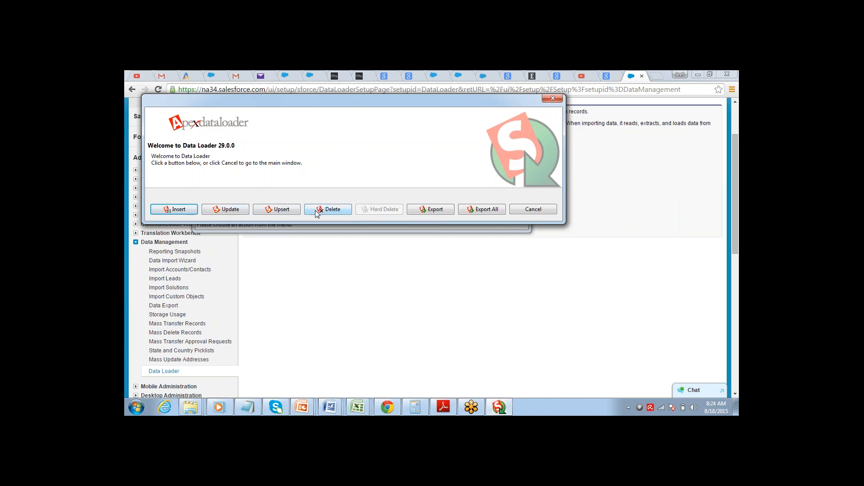
left_click(175, 211)
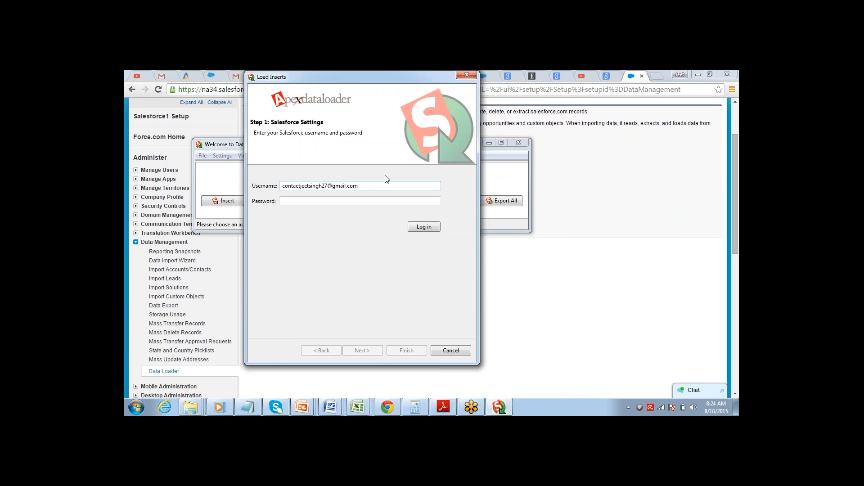
left_click_drag(383, 186, 230, 225)
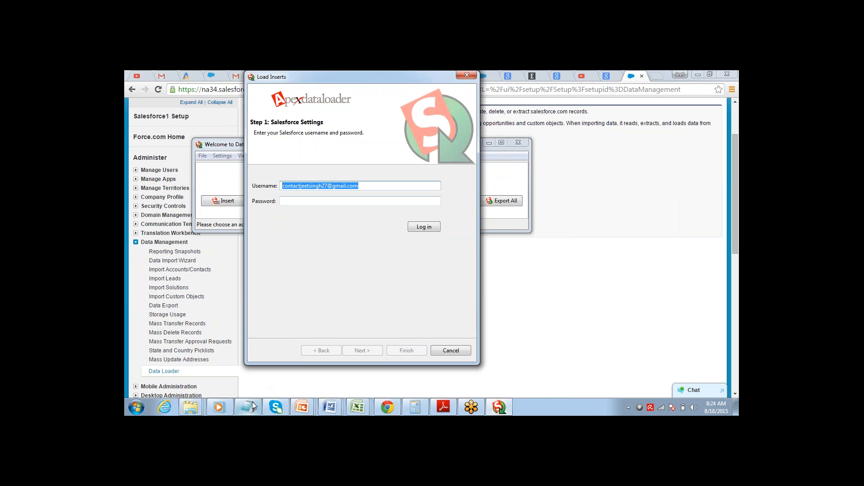
mouse_move(252, 402)
left_click(725, 311)
left_click(735, 305)
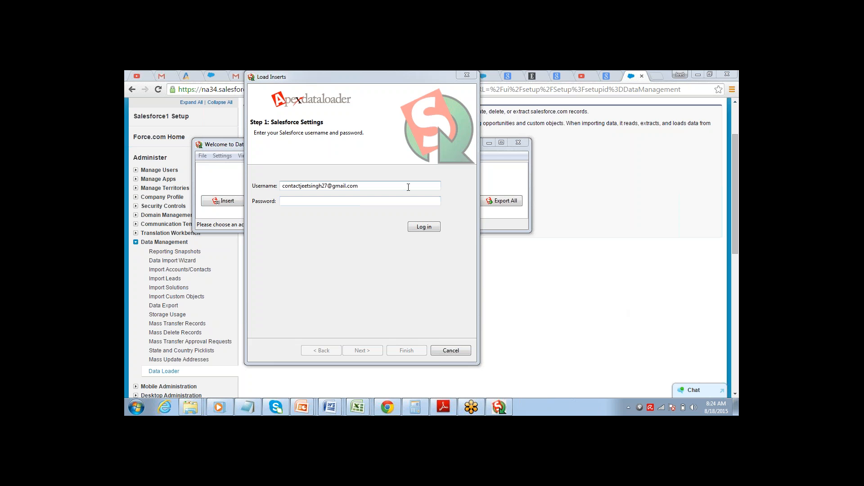
Close the Load Inserts wizard and restart the Insert operation from the start.
left_click(249, 408)
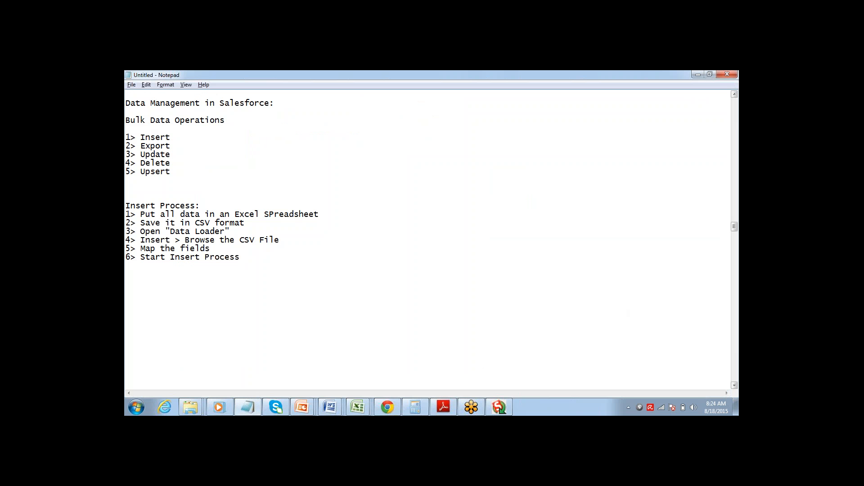
left_click_drag(127, 206, 252, 256)
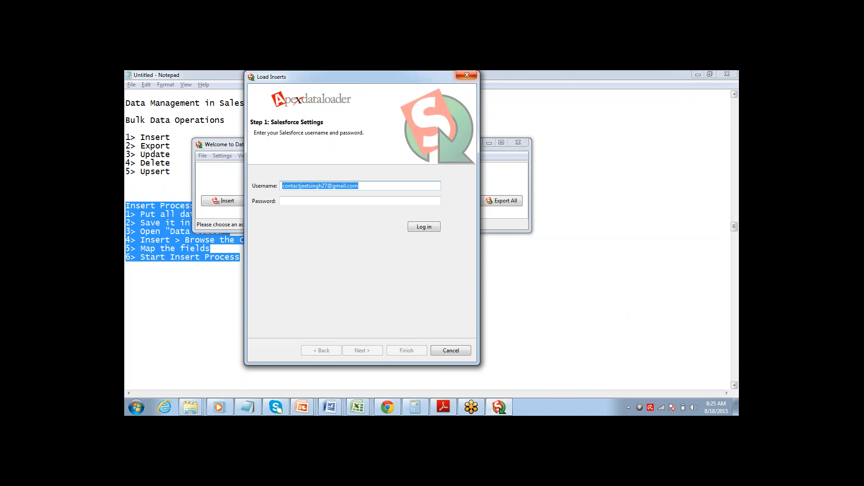
left_click(467, 75)
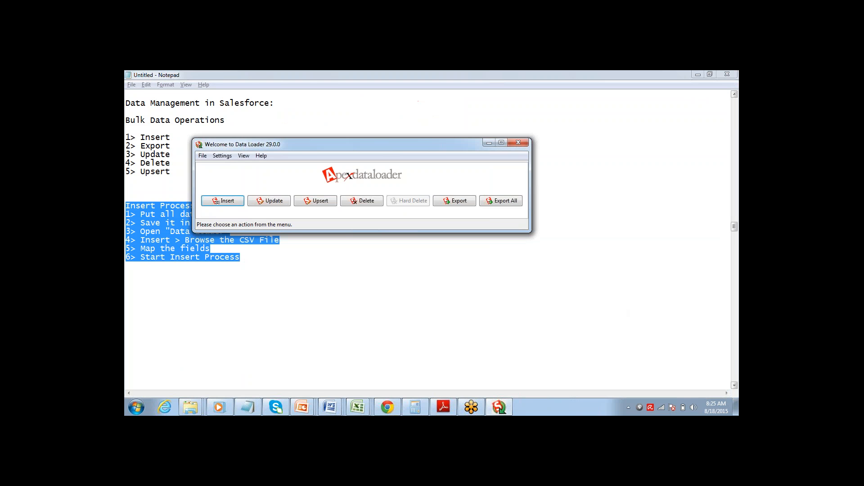
left_click(232, 201)
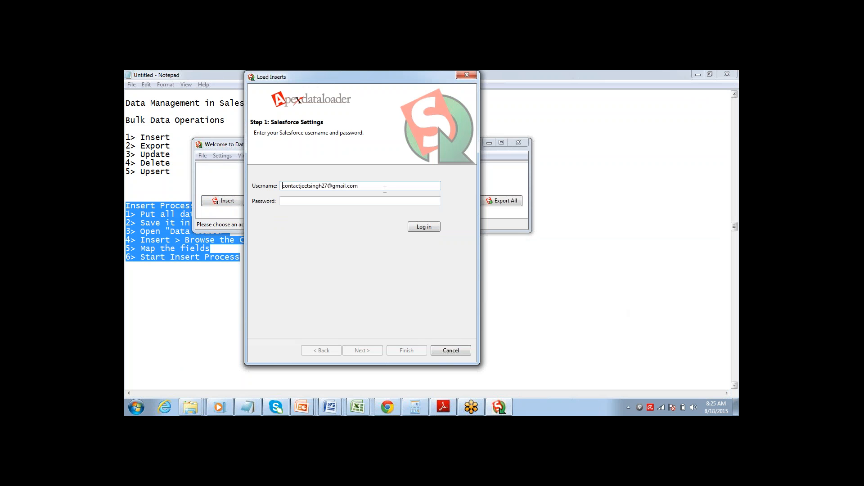
Enter a different Salesforce username and the account password, then try logging in; it fails.
left_click_drag(382, 190, 251, 190)
key("ctrl+v")
key("Tab")
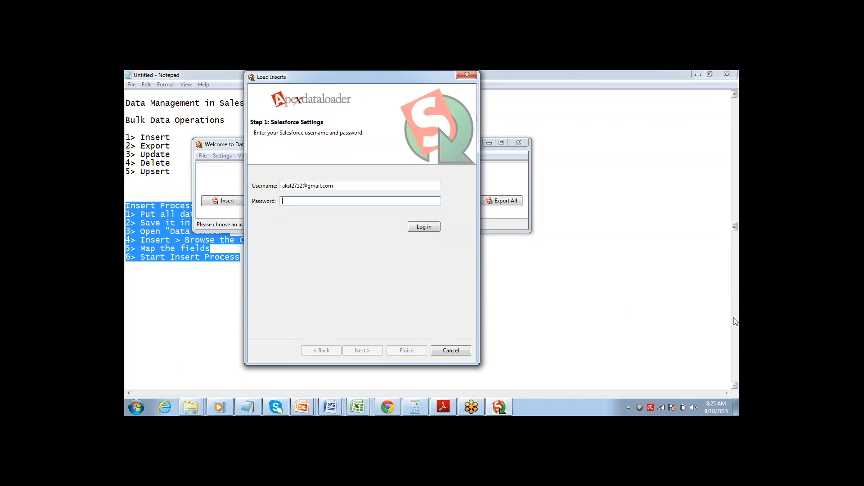
left_click(733, 297)
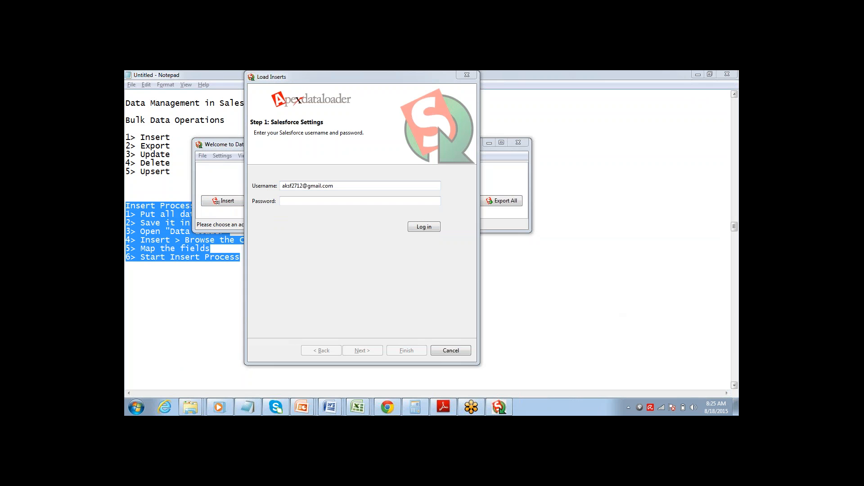
left_click(371, 200)
key("ctrl+v")
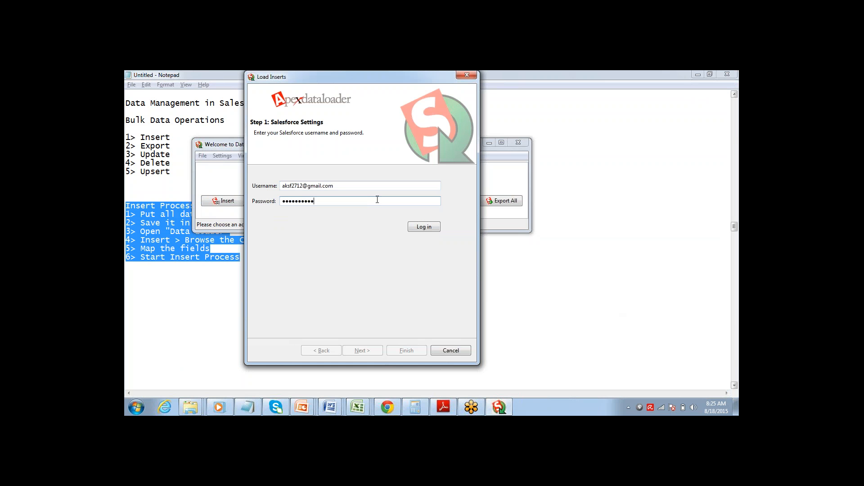
left_click(430, 229)
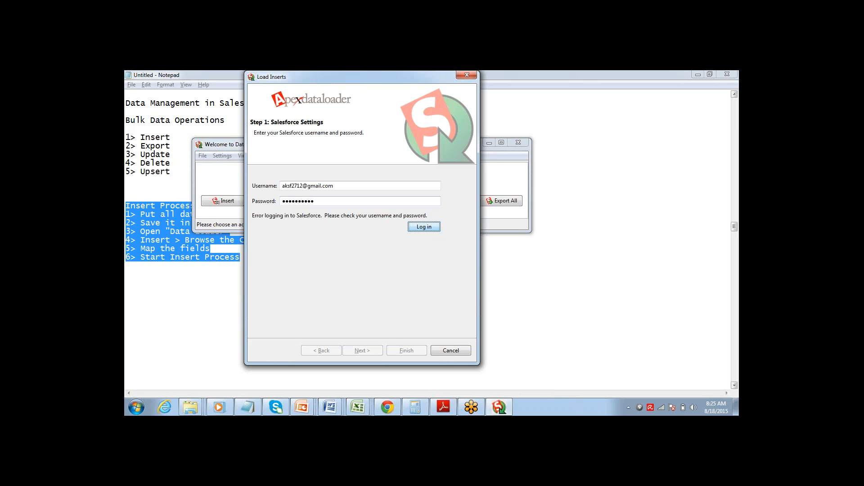
left_click(328, 204)
In Chrome, go to My Settings > Personal > Reset My Security Token.
mouse_move(387, 407)
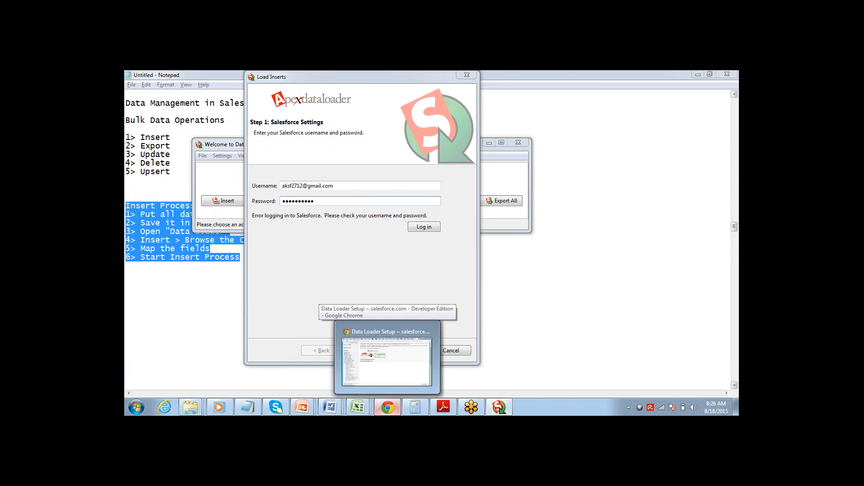
left_click(387, 360)
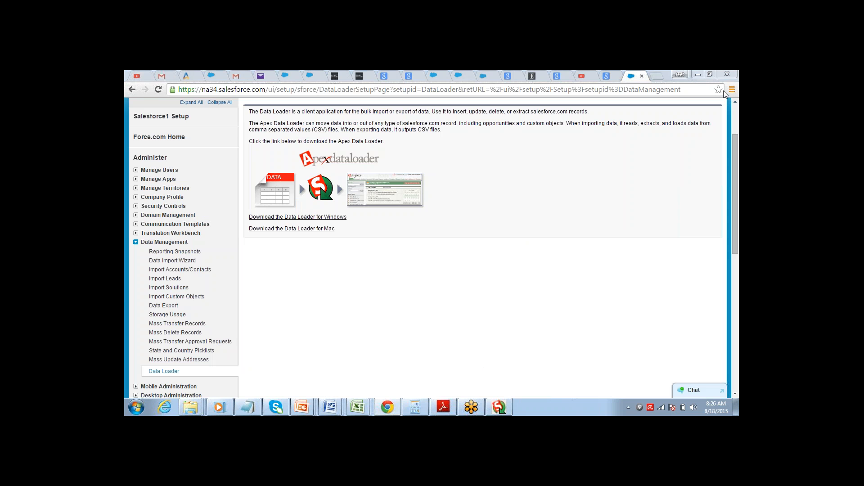
left_click(734, 101)
scroll(734, 101, "up", 3)
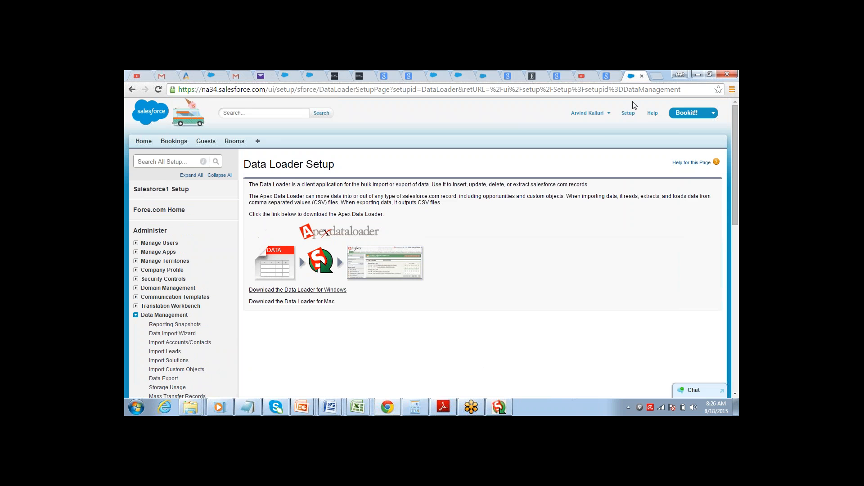
left_click(606, 115)
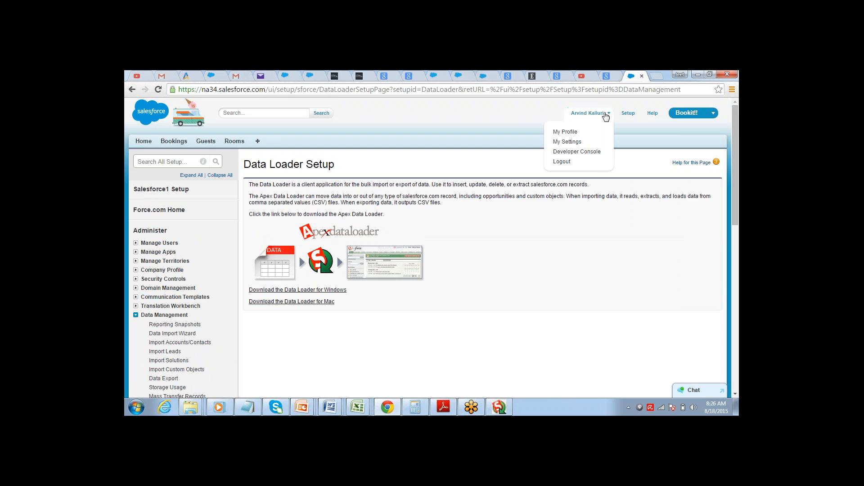
left_click(566, 141)
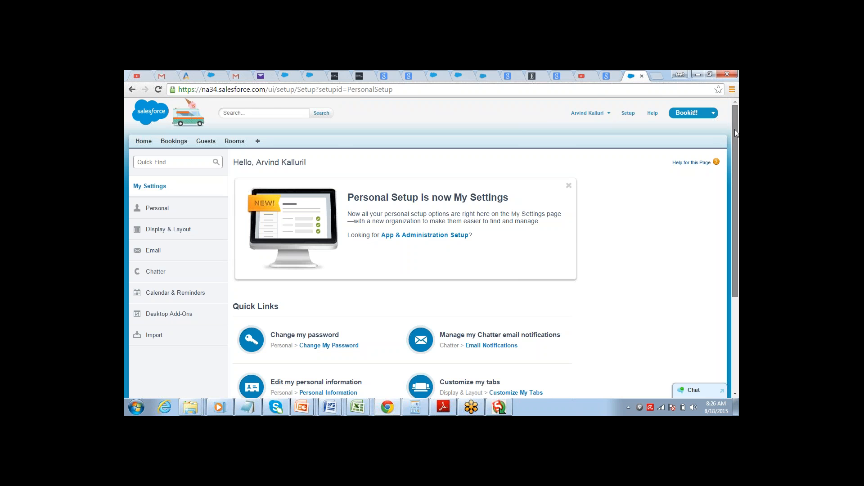
left_click_drag(734, 129, 725, 158)
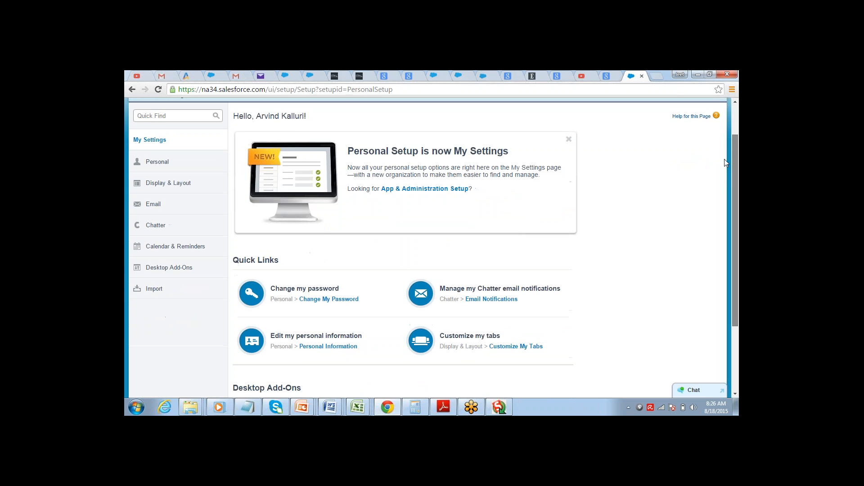
left_click(154, 167)
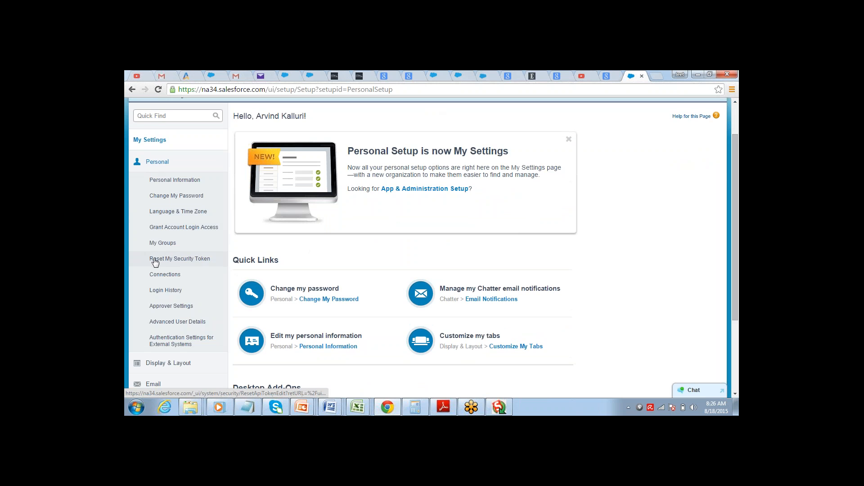
left_click(196, 261)
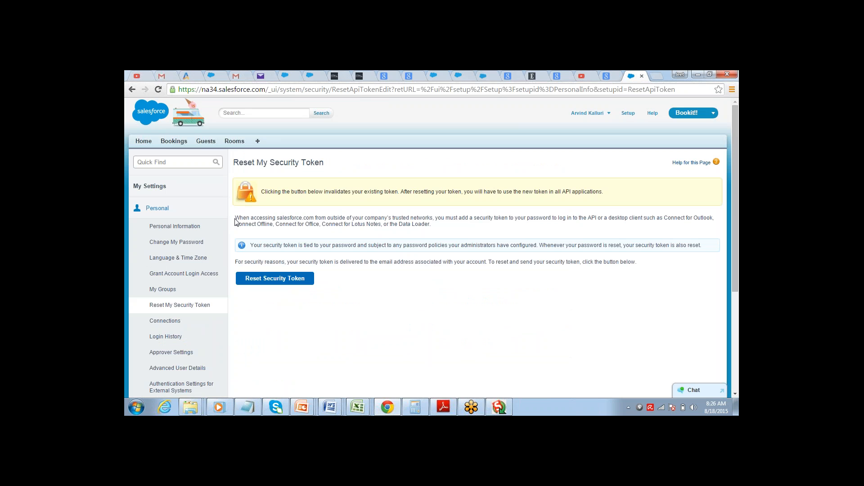
Read why desktop clients need a security token, then reset the token to get a new one by e-mail.
left_click_drag(234, 221, 648, 218)
left_click(598, 219)
left_click(607, 215)
left_click_drag(608, 218, 431, 224)
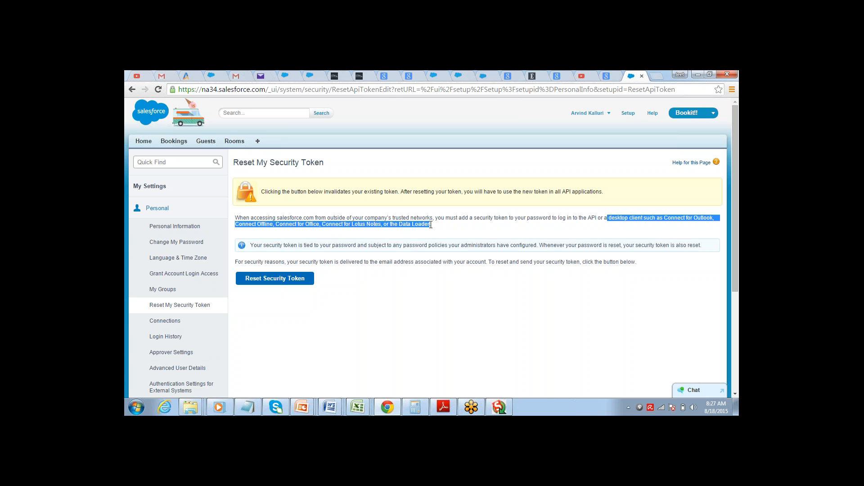
left_click(431, 225)
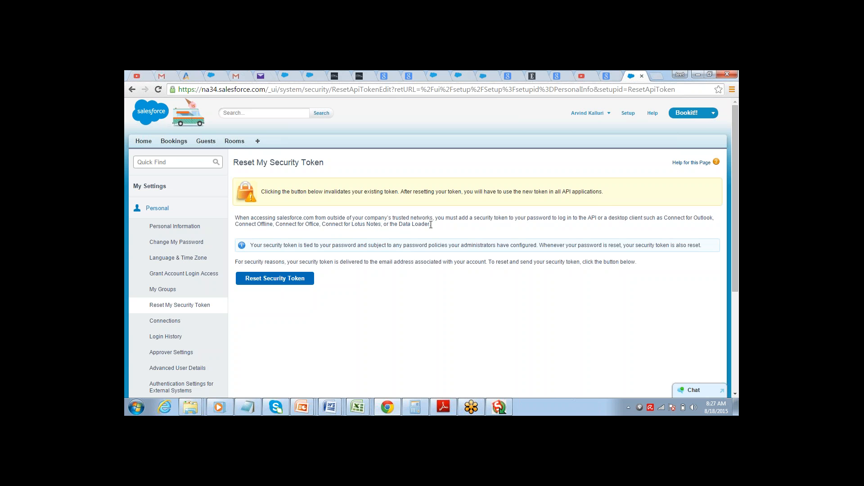
left_click(284, 279)
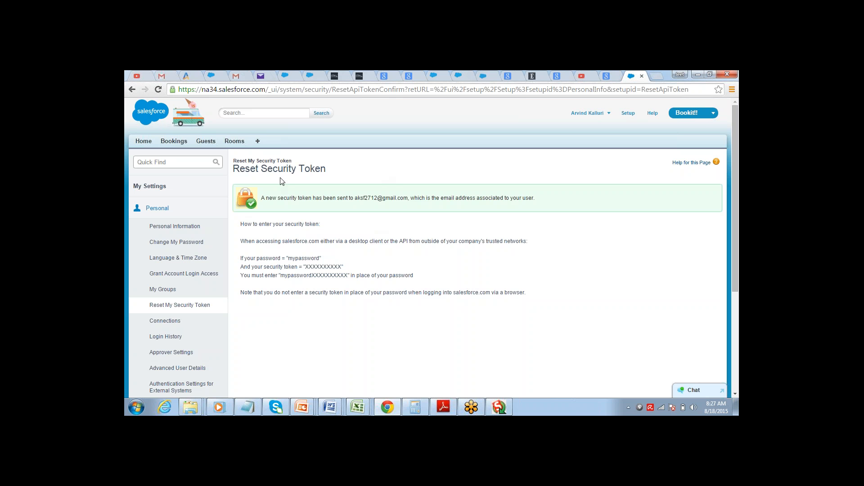
In Notepad, type the account password on a new line below the Insert Process list.
left_click(250, 408)
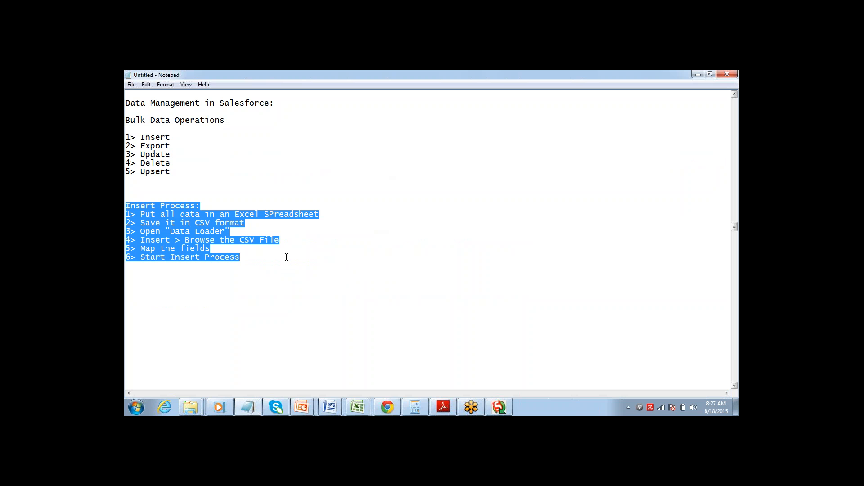
left_click(287, 257)
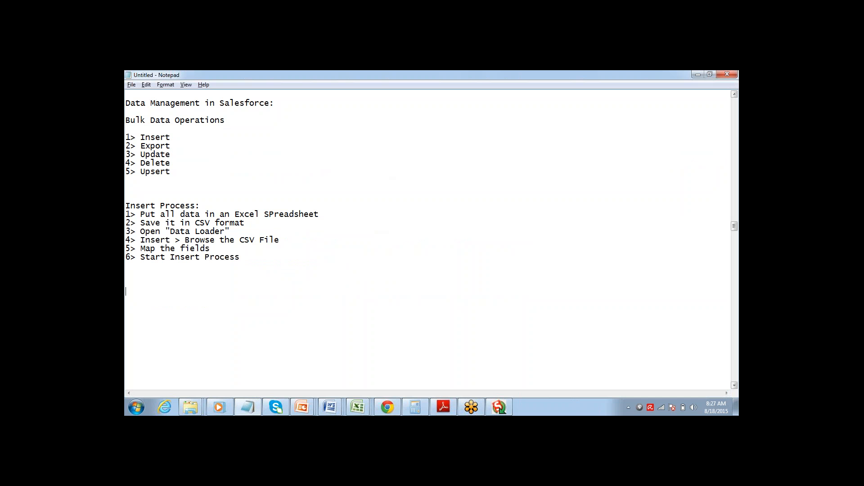
key("shift+Home")
left_click(166, 291)
Paste the new security token on a line below the password and select it.
left_click(729, 288)
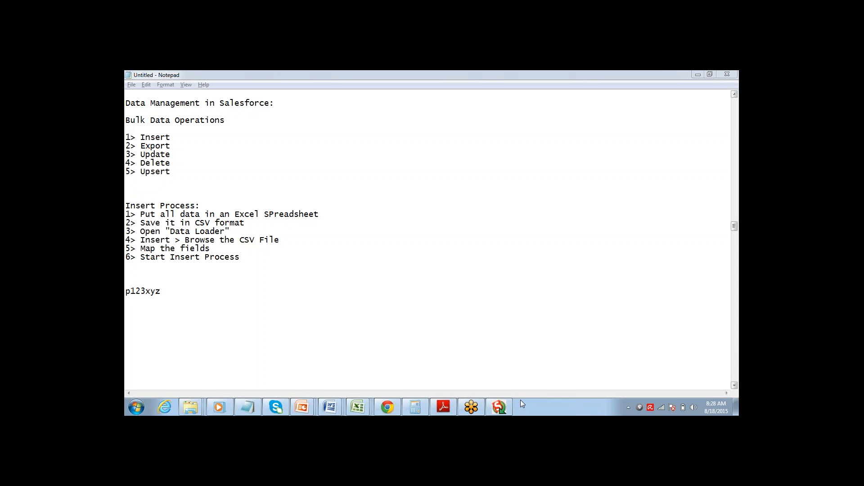
left_click(177, 293)
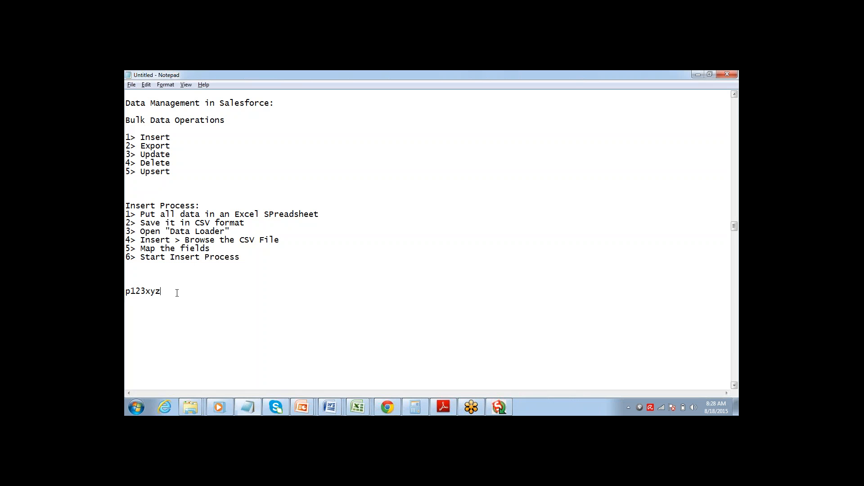
key("Return")
key("Return")
key("ctrl+v")
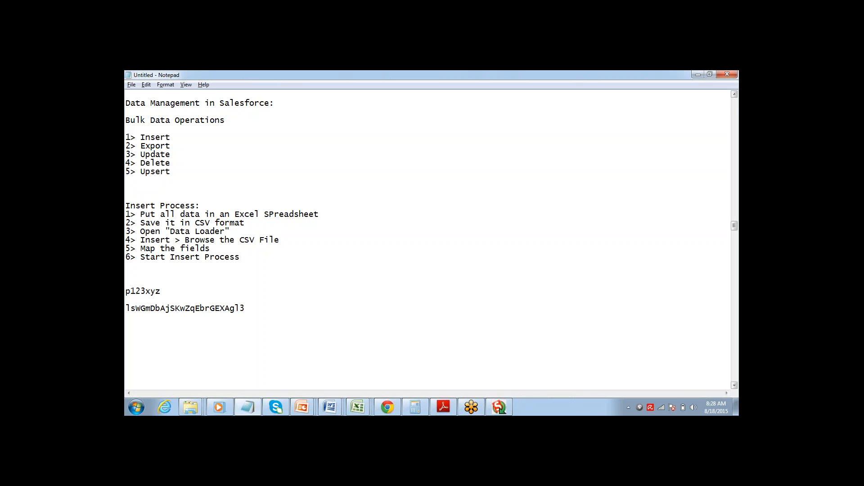
key("shift+Home")
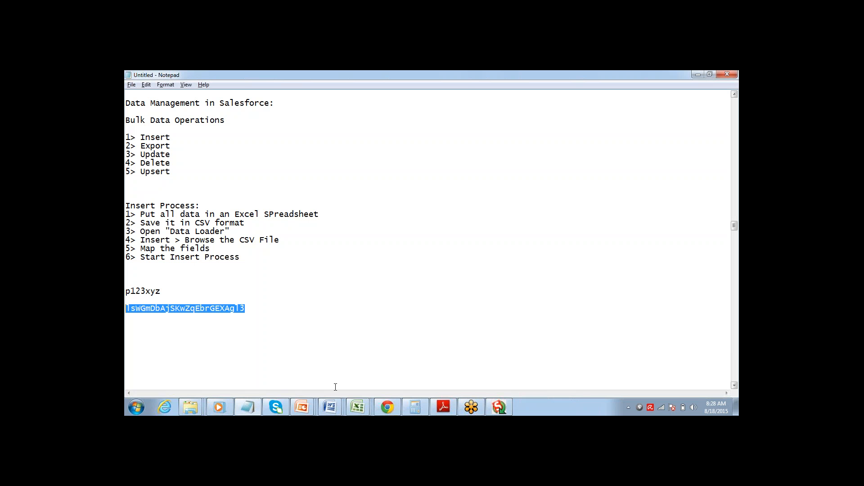
In Data Loader, add the security token after the password, log in, and advance to Step 2.
mouse_move(507, 406)
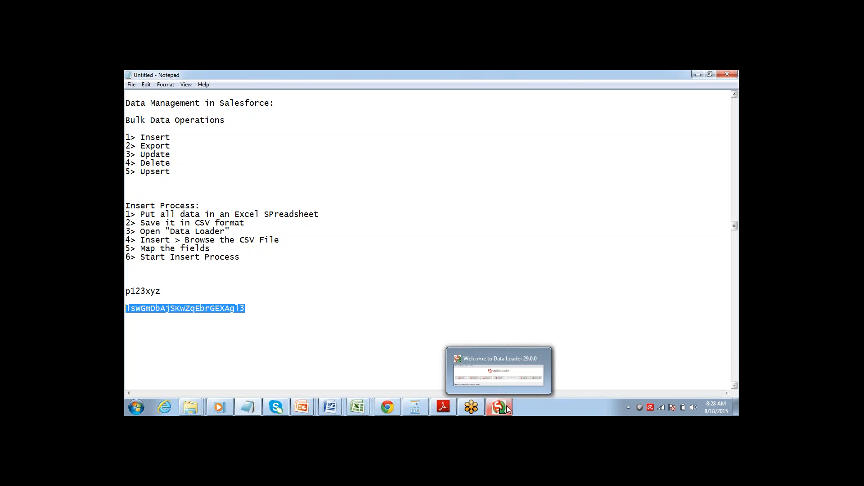
left_click(509, 355)
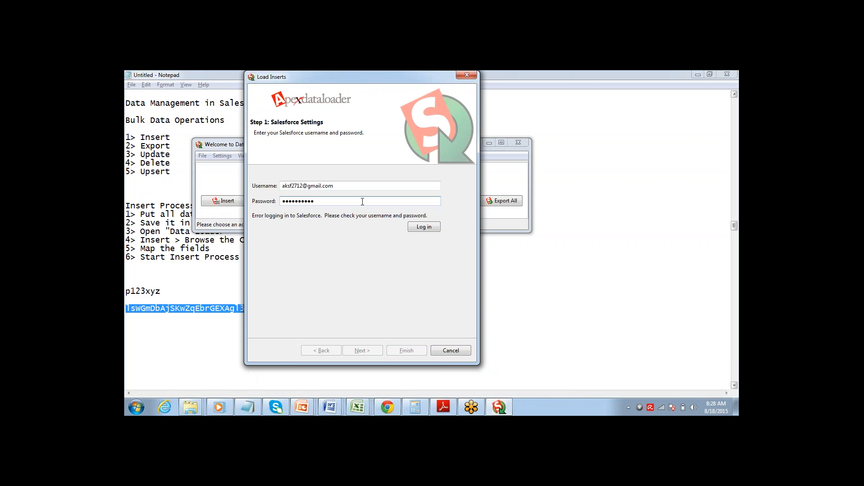
key("ctrl+v")
left_click(423, 229)
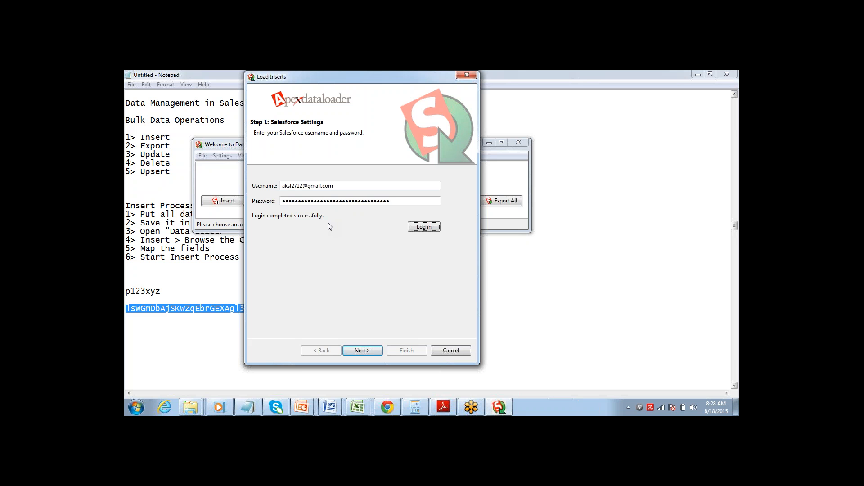
left_click(362, 350)
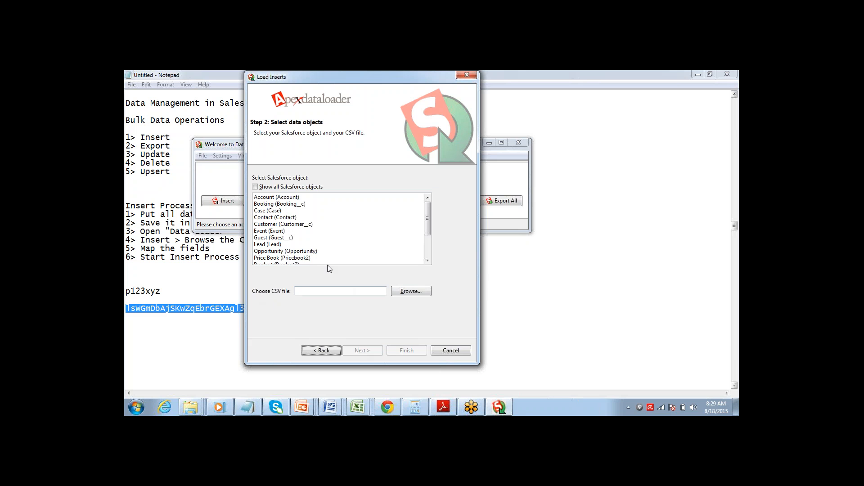
Run the Account insert from the CSV and open the resulting success file in Excel.
left_click(711, 236)
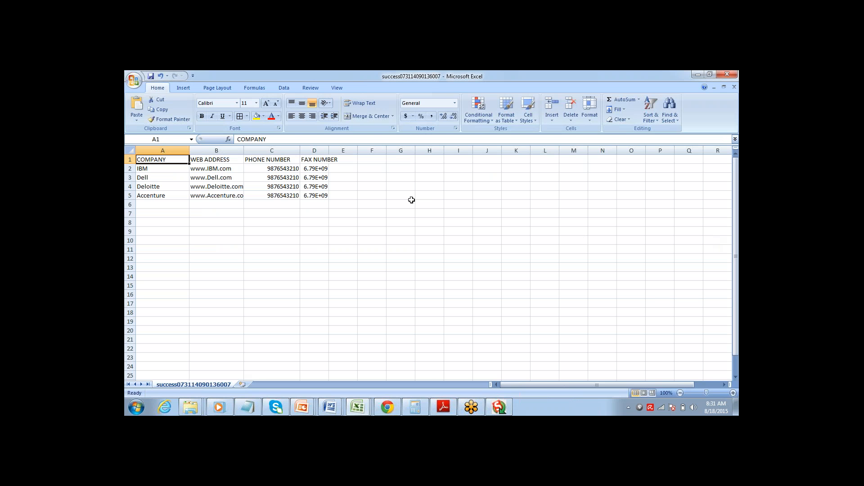
Widen columns B, C and D so the web addresses, phone numbers and fax numbers show in full.
left_click(162, 168)
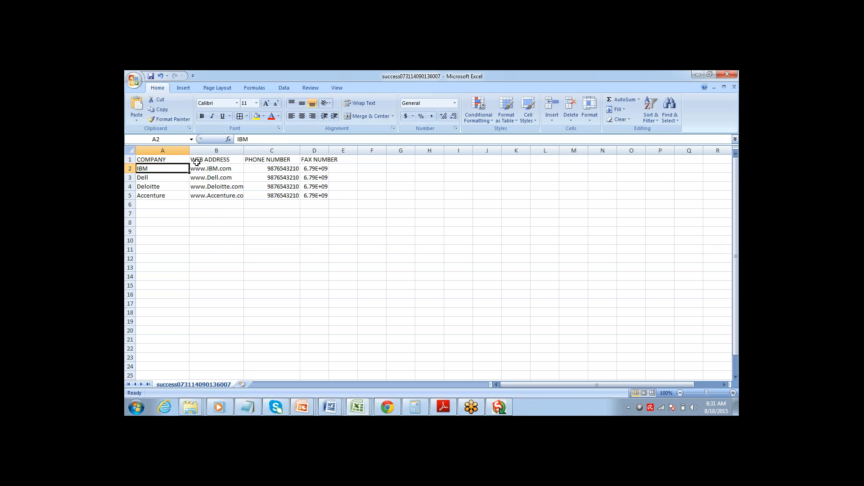
left_click_drag(243, 152, 263, 152)
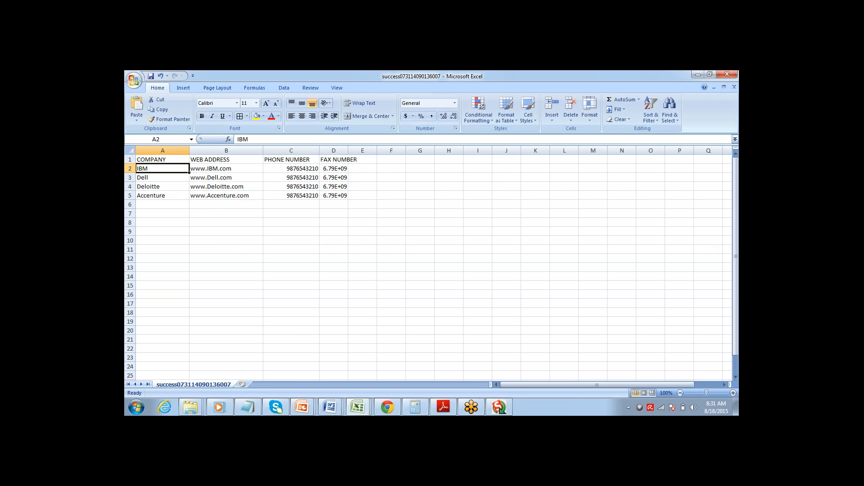
left_click_drag(348, 150, 396, 150)
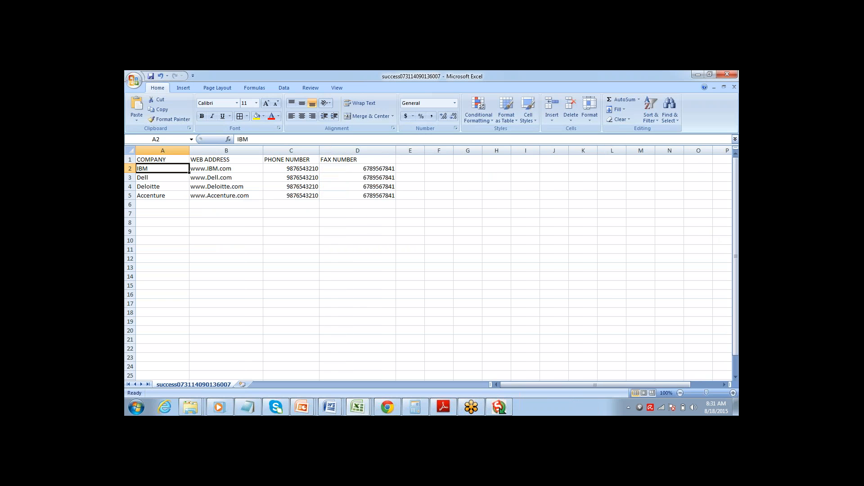
left_click_drag(319, 150, 319, 151)
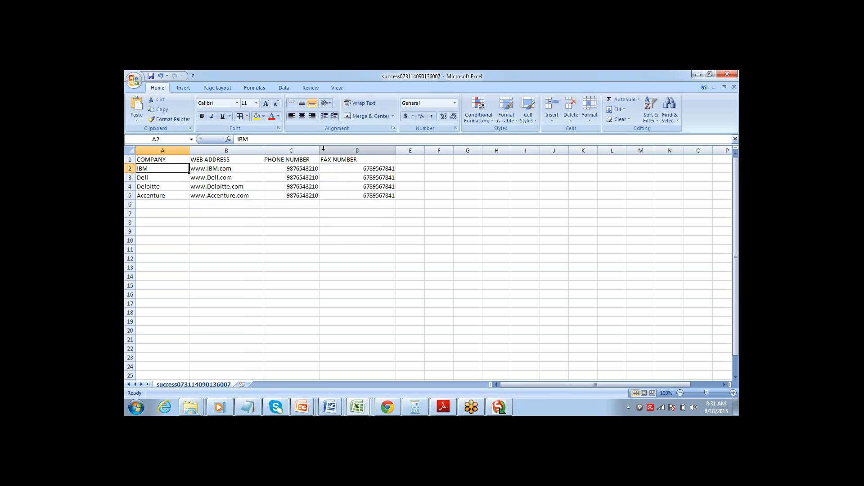
left_click_drag(319, 151, 325, 153)
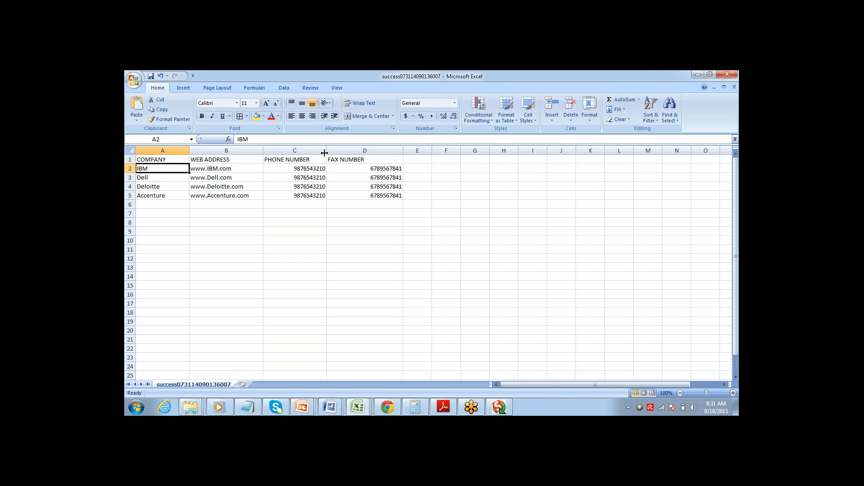
left_click(226, 158)
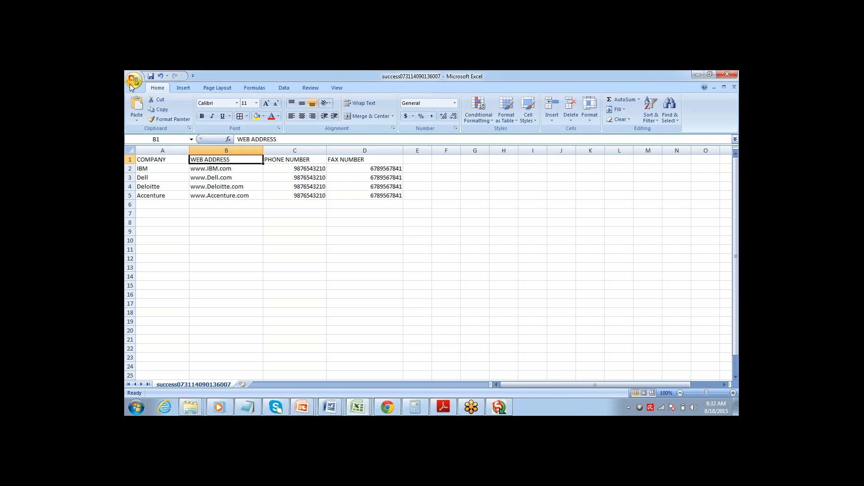
left_click(176, 194)
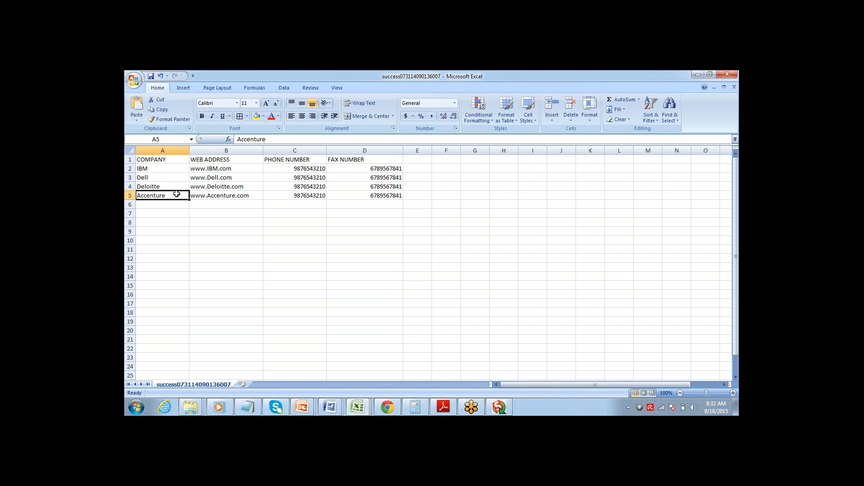
Start Save As from the Office menu and enter the file name Import_File_18_August.
left_click(134, 80)
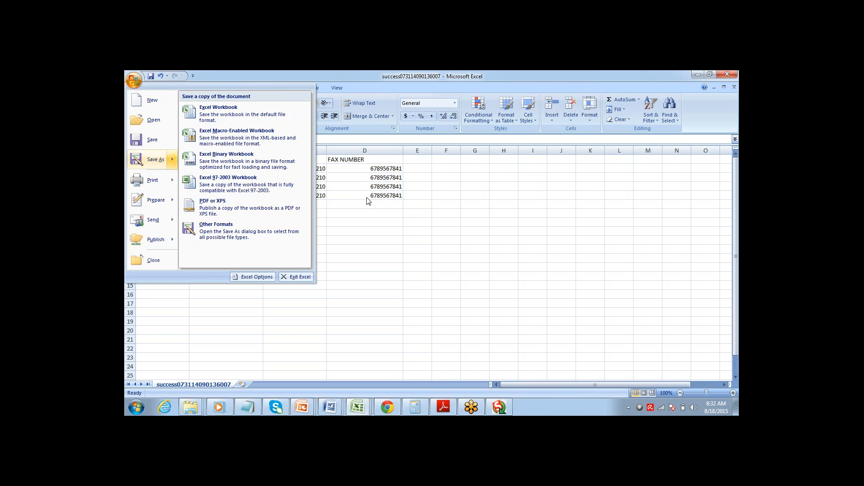
left_click(344, 173)
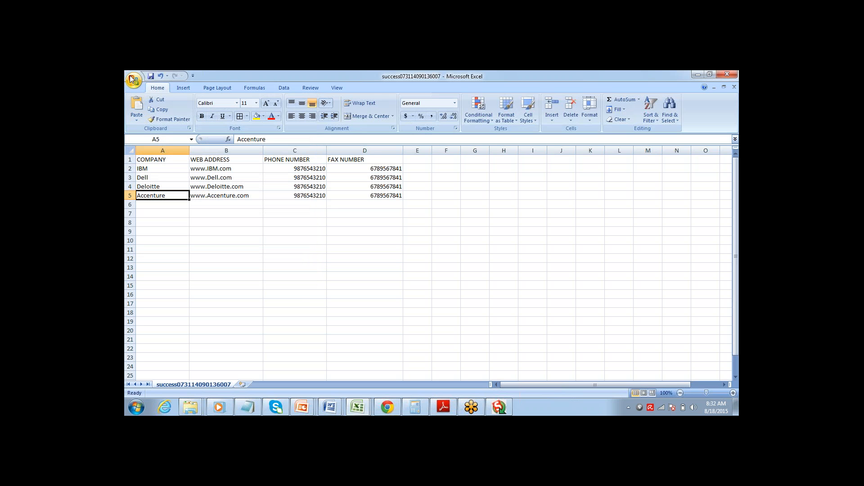
left_click(132, 80)
mouse_move(162, 160)
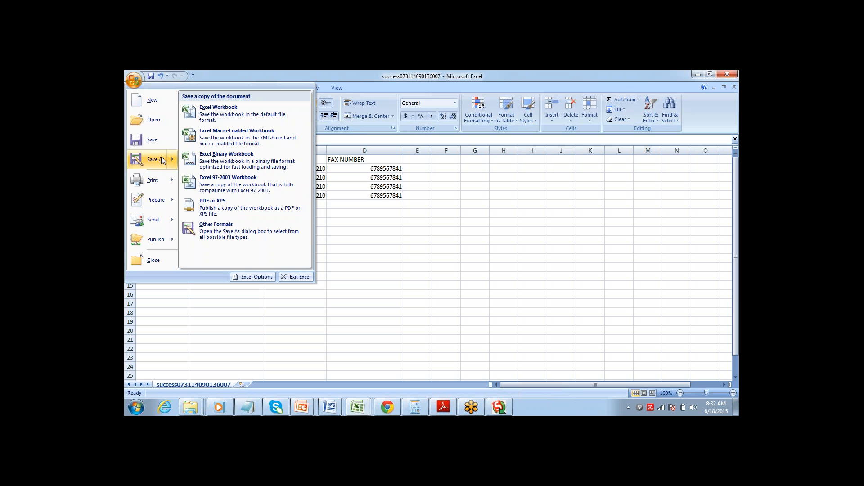
left_click(153, 159)
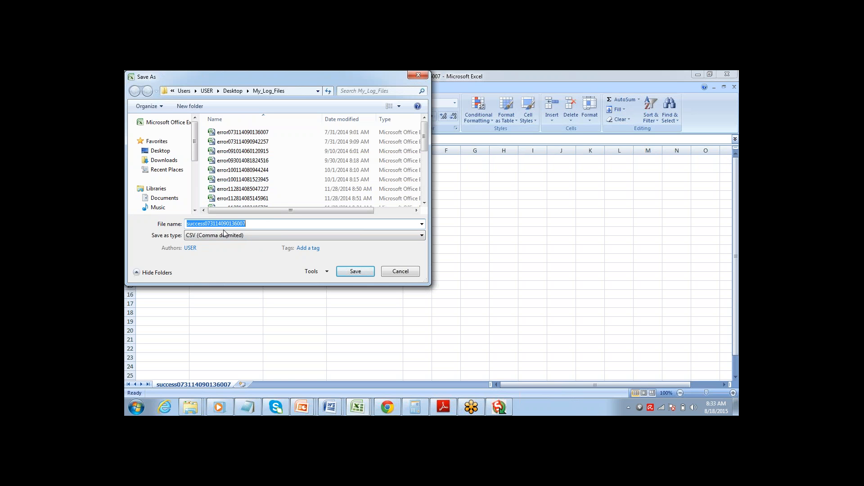
type("Import_File_18_August")
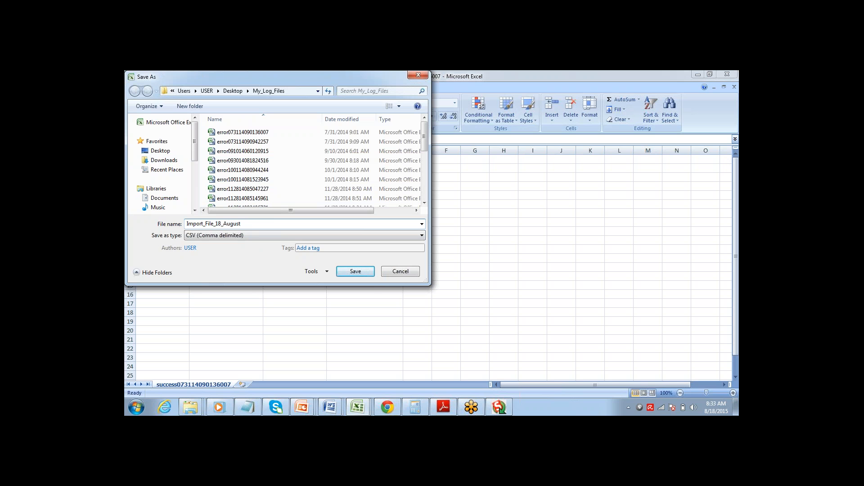
Save the sheet as CSV Import_File_18_August, then close the workbook and confirm saving changes.
left_click(358, 266)
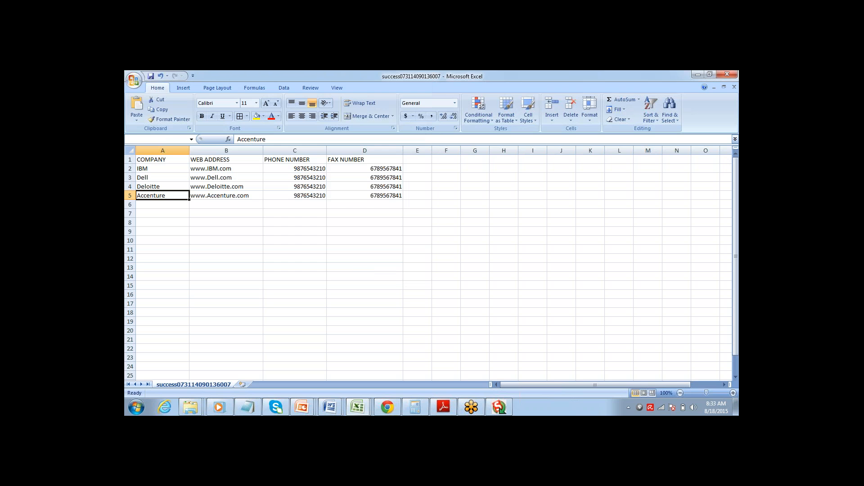
left_click(396, 268)
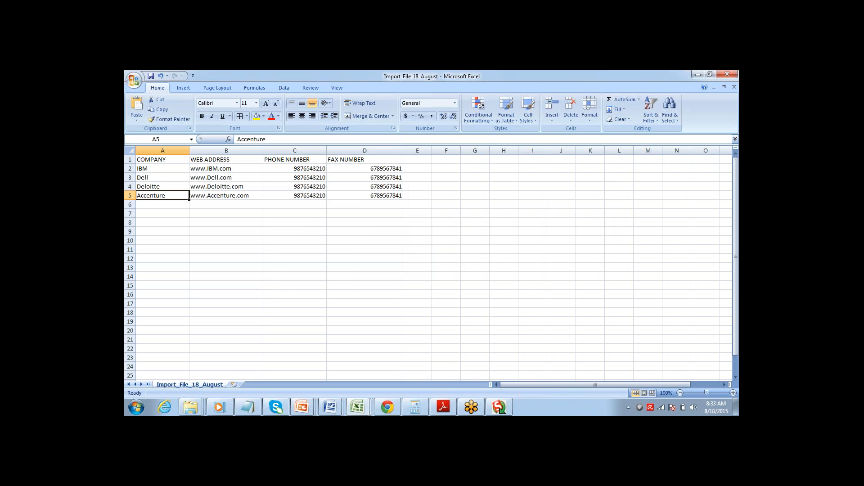
key("alt+F4")
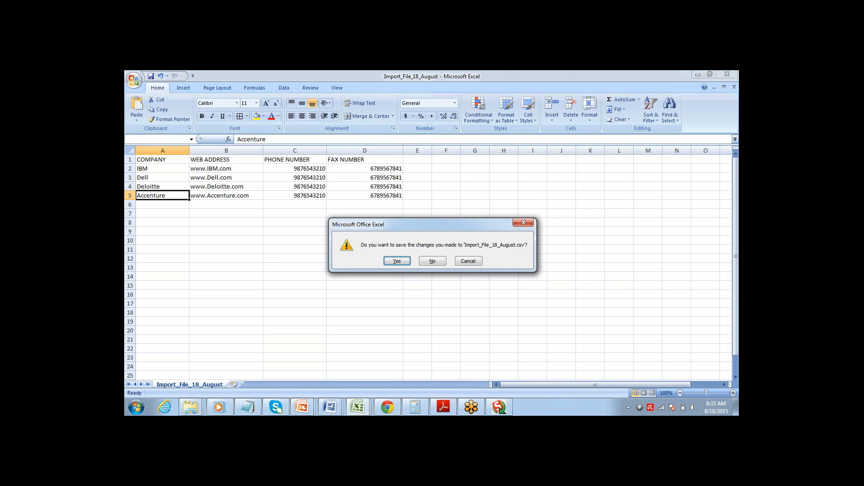
left_click(400, 263)
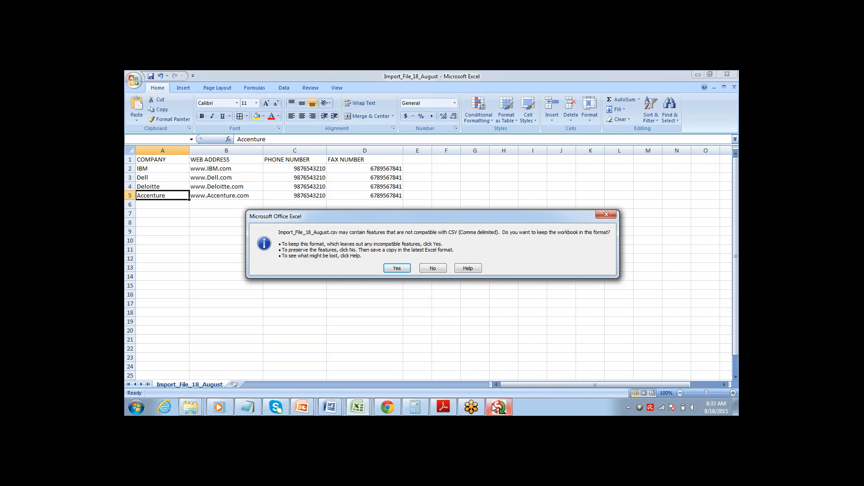
mouse_move(383, 409)
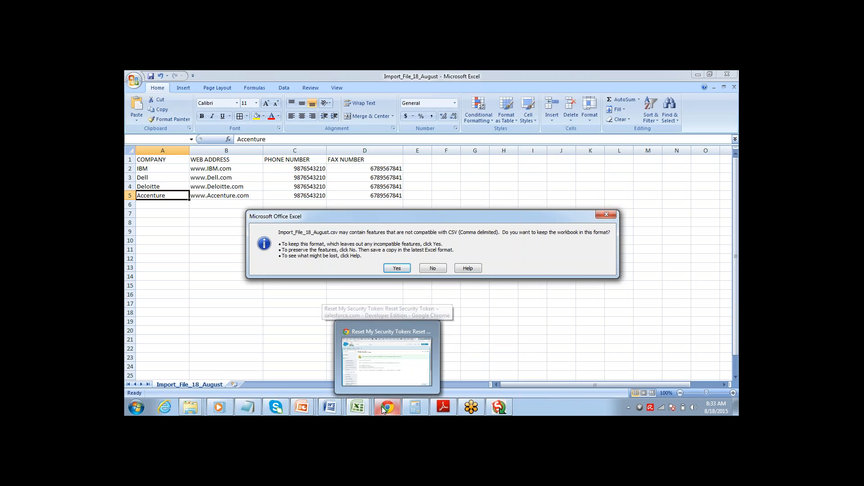
left_click(496, 409)
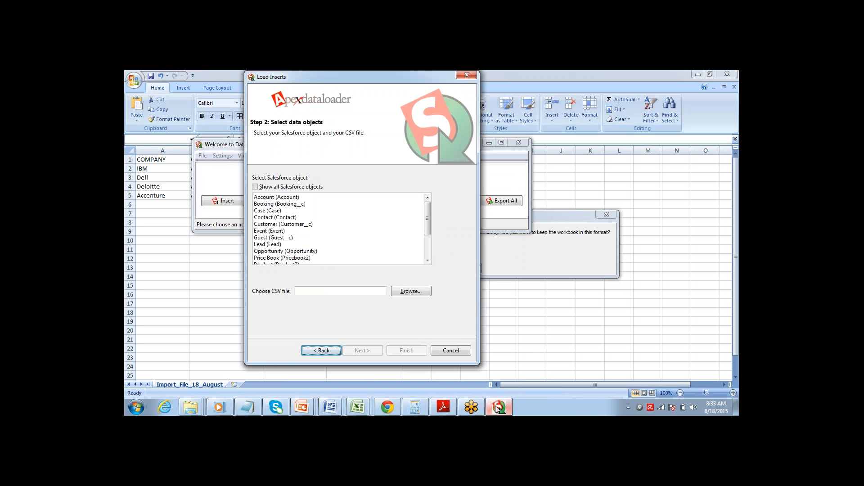
Answer Excel's CSV format prompt and bring Data Loader's Step 2 window back to the front.
left_click(550, 218)
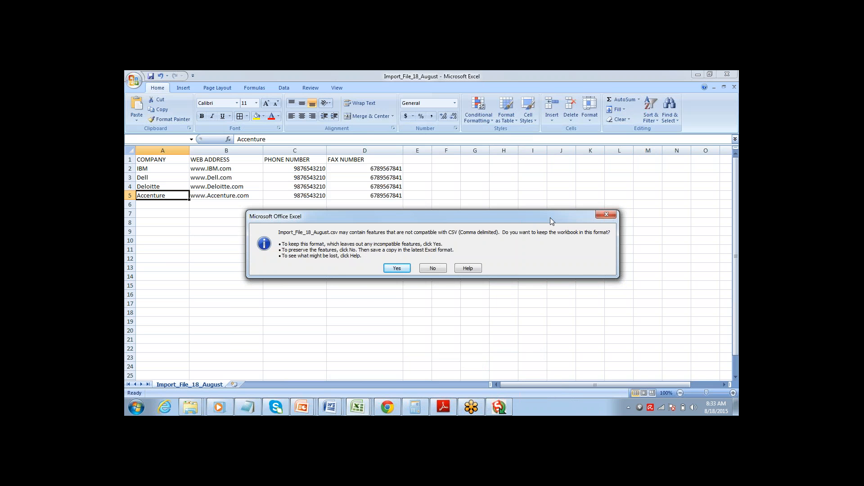
left_click(708, 236)
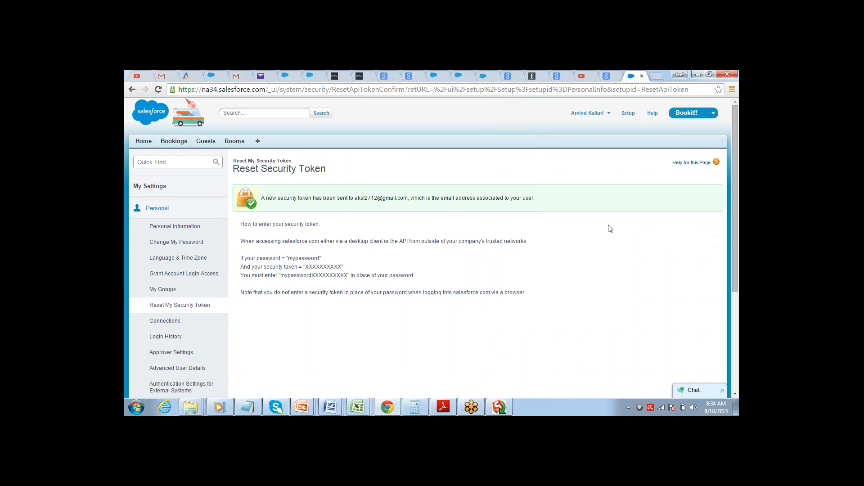
left_click(499, 408)
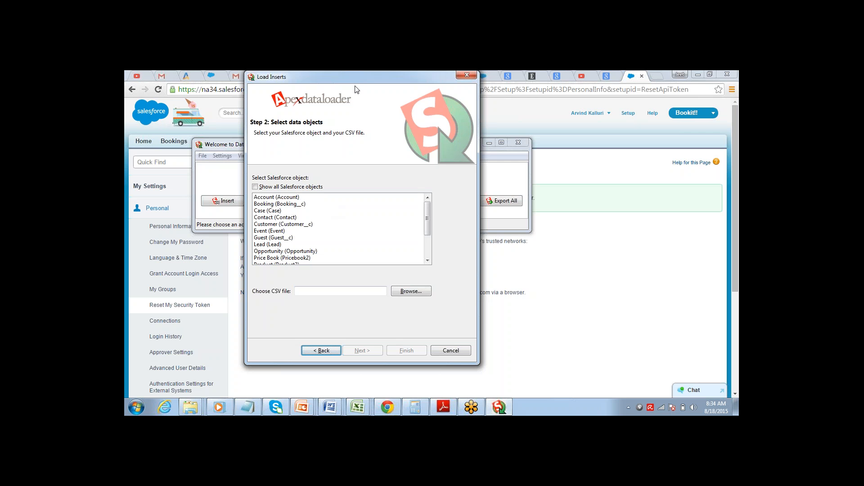
Choose Account as the object to insert in the Load Inserts wizard.
left_click_drag(362, 81, 354, 83)
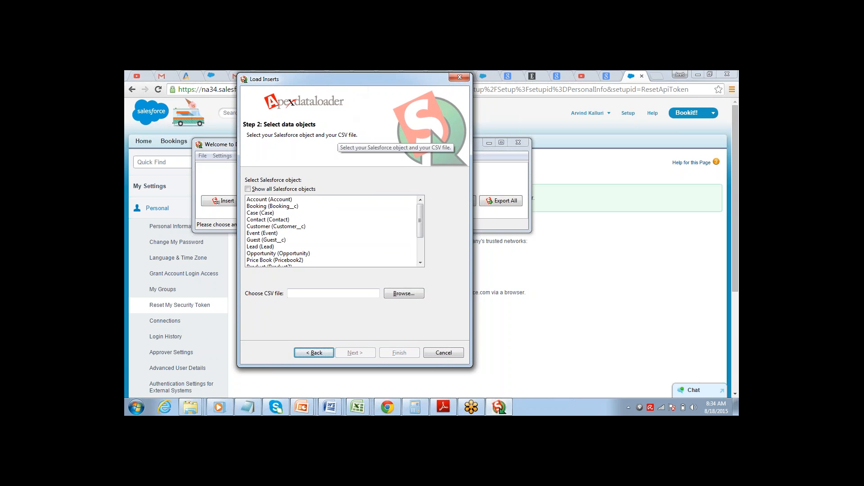
left_click(264, 201)
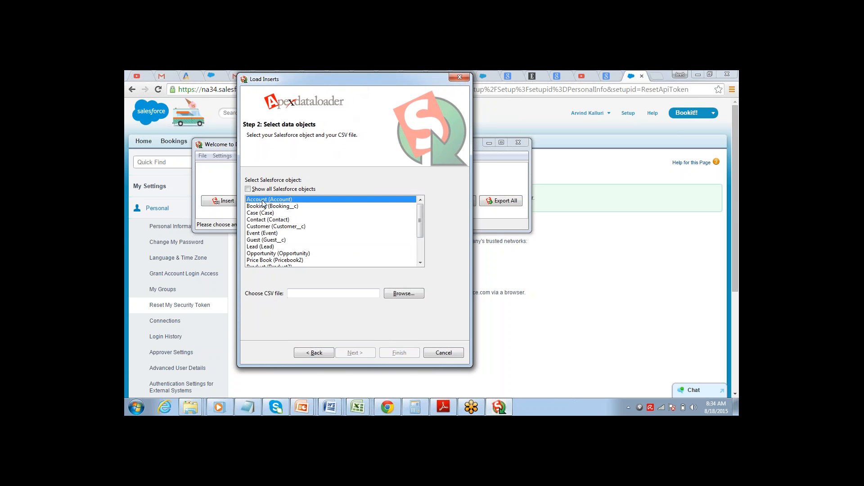
mouse_move(421, 223)
left_mouse_down()
mouse_move(420, 245)
mouse_move(419, 220)
left_mouse_up()
left_click(339, 227)
left_click(339, 245)
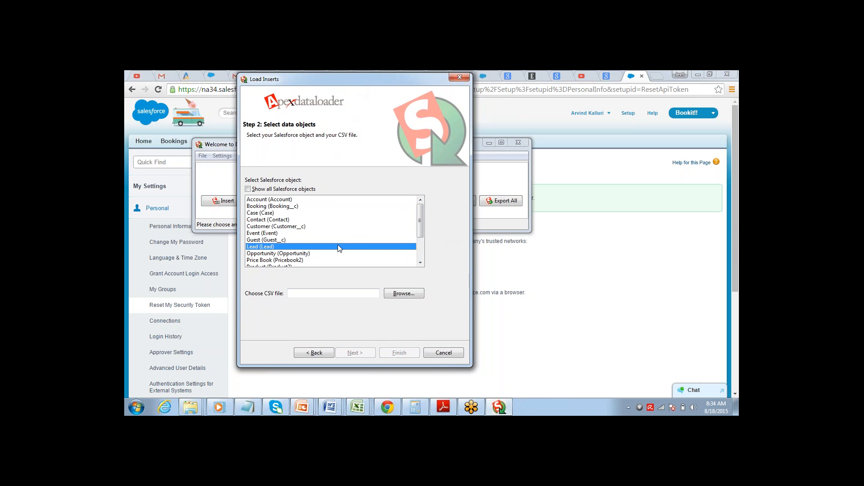
key("Down")
key("Down")
key("Down")
key("Down")
key("Down")
key("Down")
key("Down")
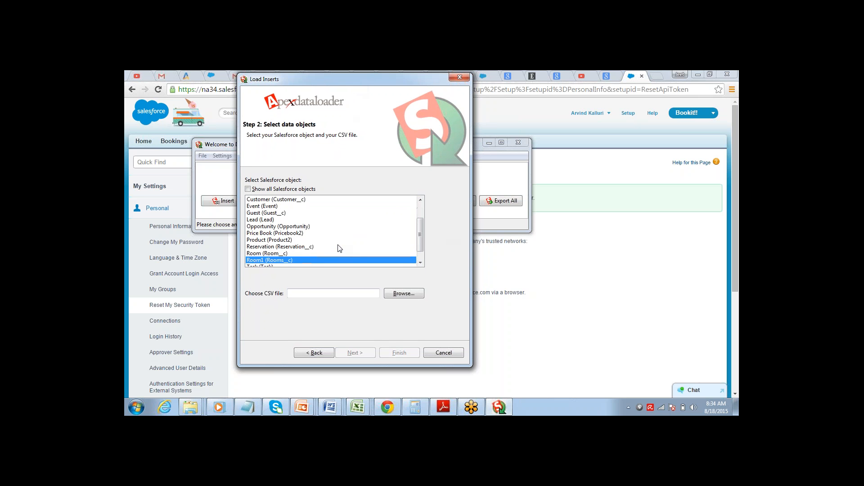
key("Home")
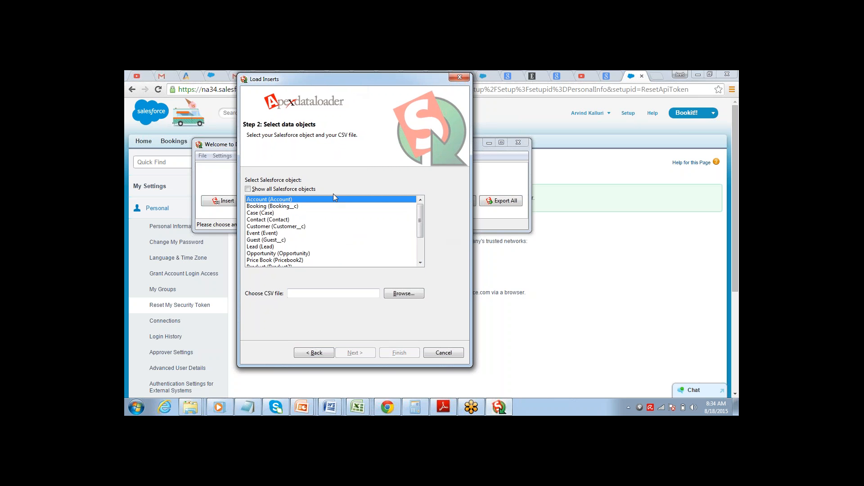
Browse the Desktop in the CSV file chooser to find the My_Log_Files folder.
left_click(395, 297)
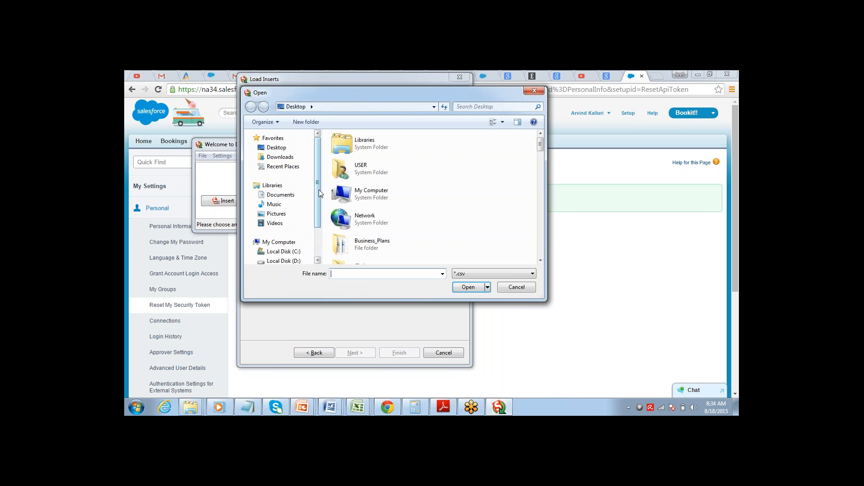
left_click(295, 151)
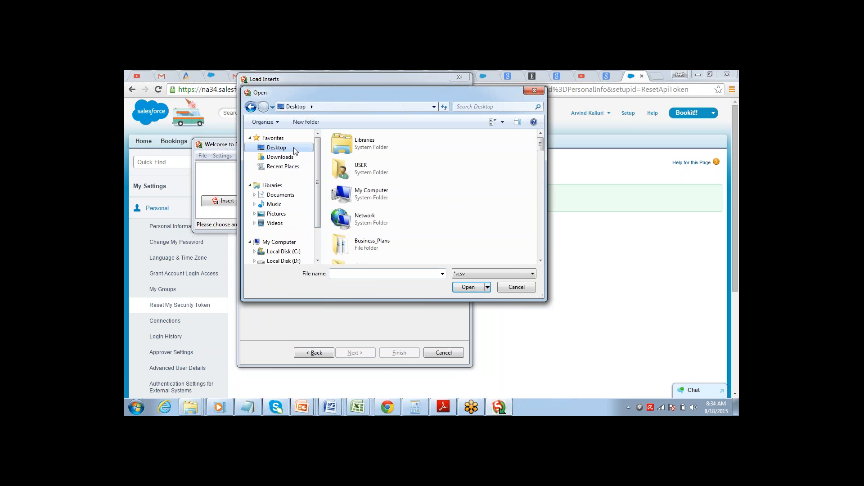
left_click(351, 146)
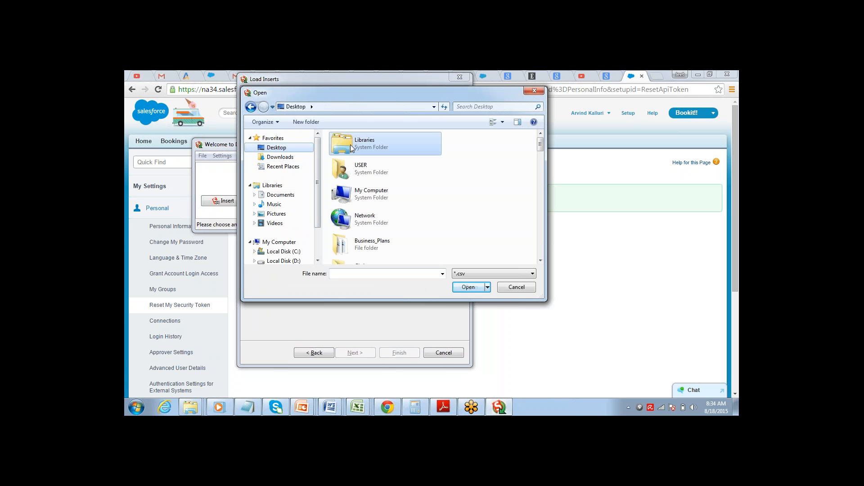
key("m")
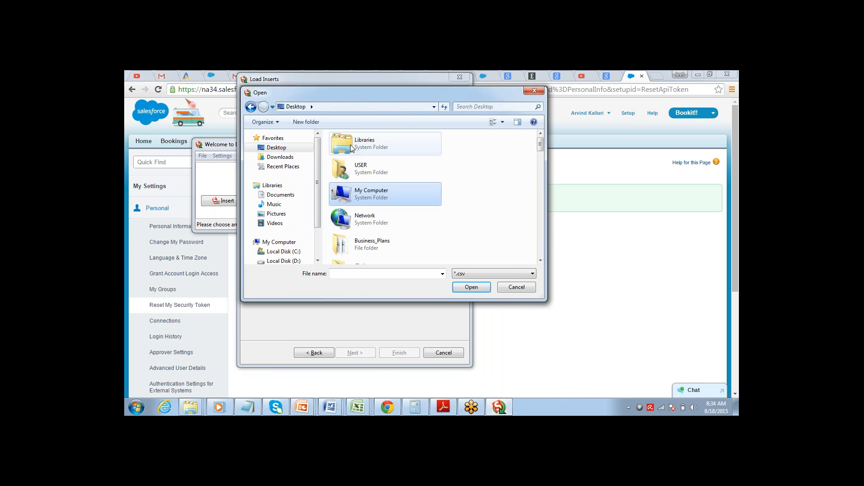
key("n")
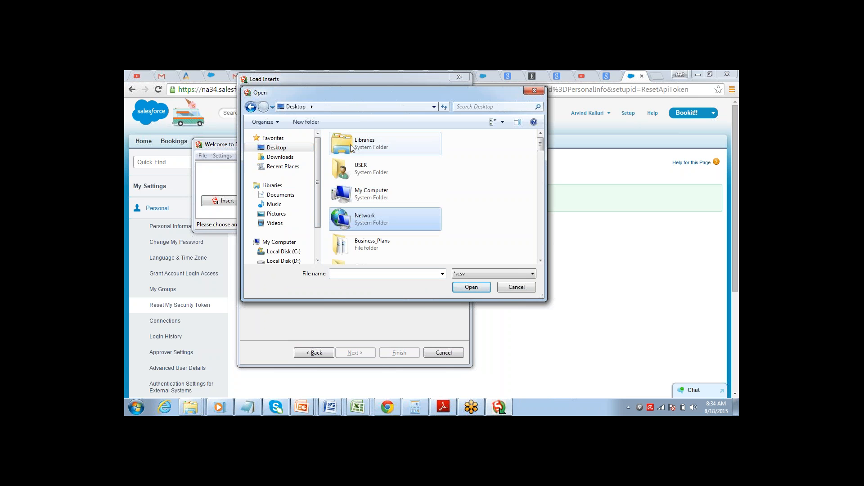
left_click(273, 148)
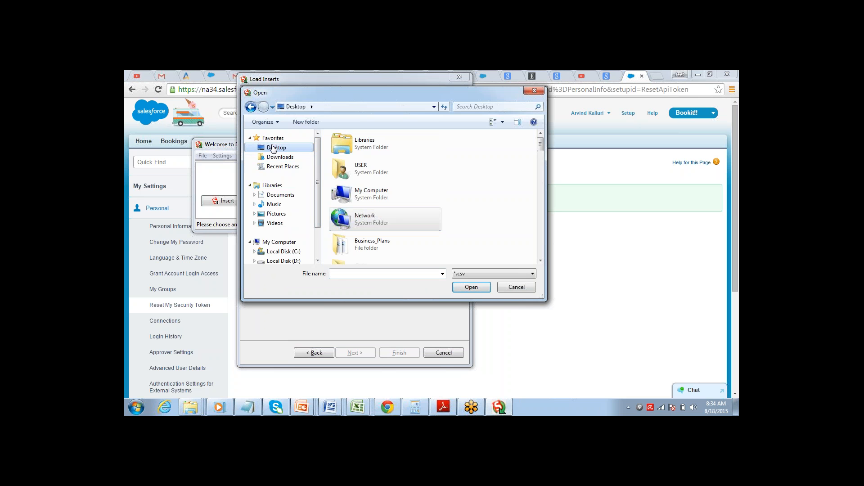
left_click(540, 261)
left_click(541, 261)
left_click(540, 261)
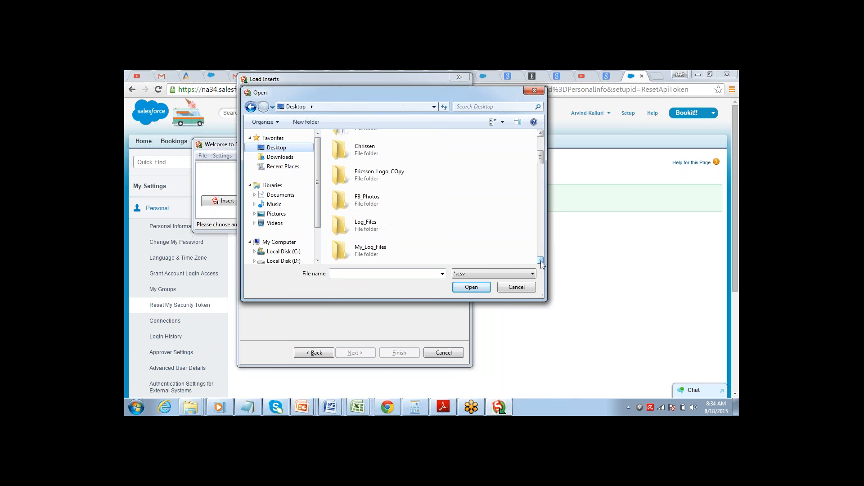
left_click(540, 261)
Open My_Log_Files and choose Import_File_18_August as the CSV file.
left_click(377, 224)
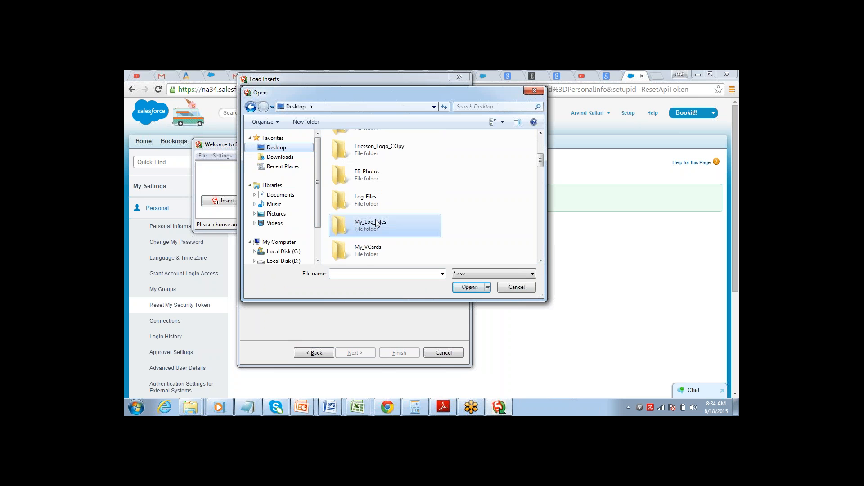
double_click(377, 223)
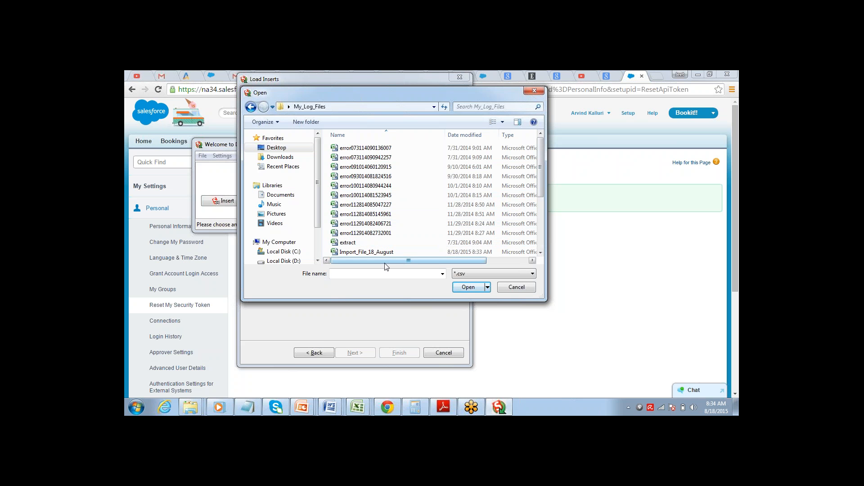
left_click(384, 253)
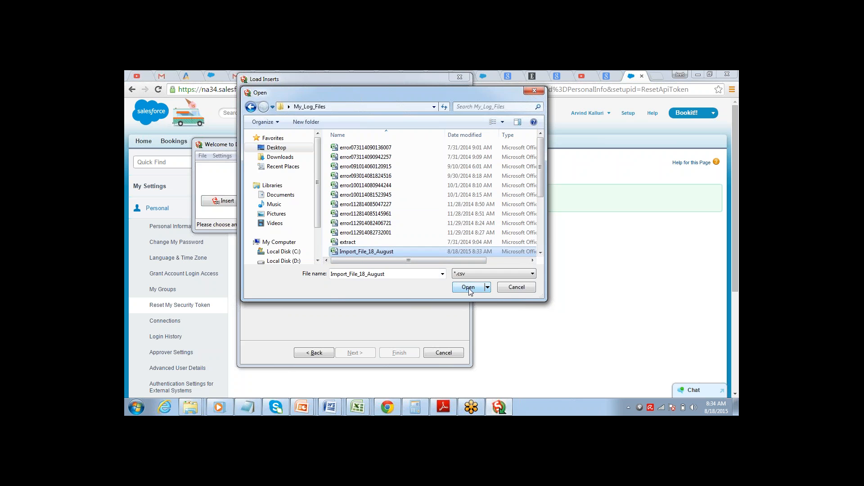
left_click(468, 288)
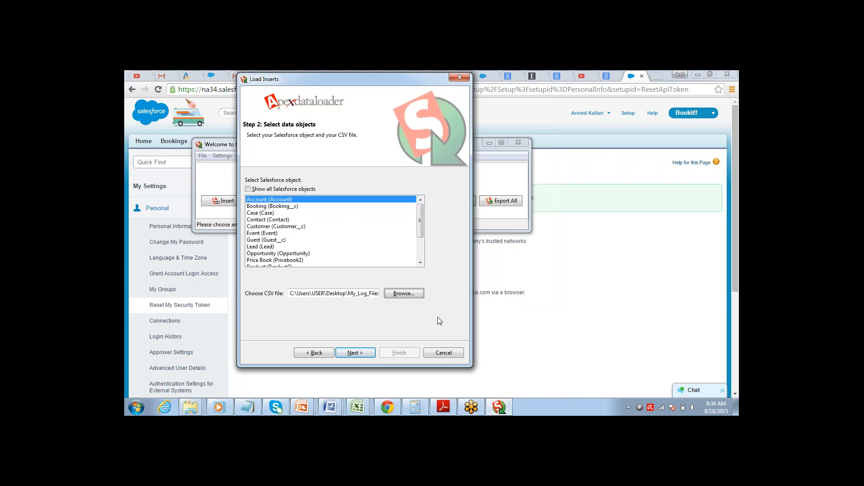
Continue with Account and the chosen file, acknowledging the 4-record initialisation message.
left_click(351, 355)
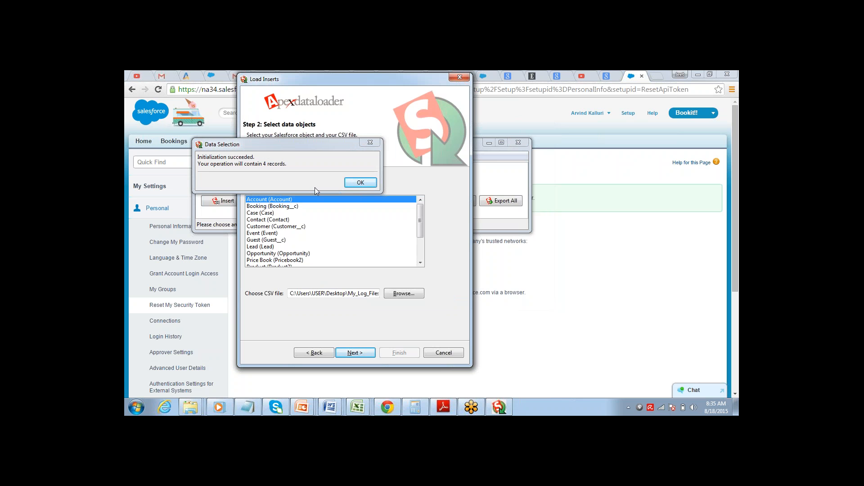
left_click(361, 182)
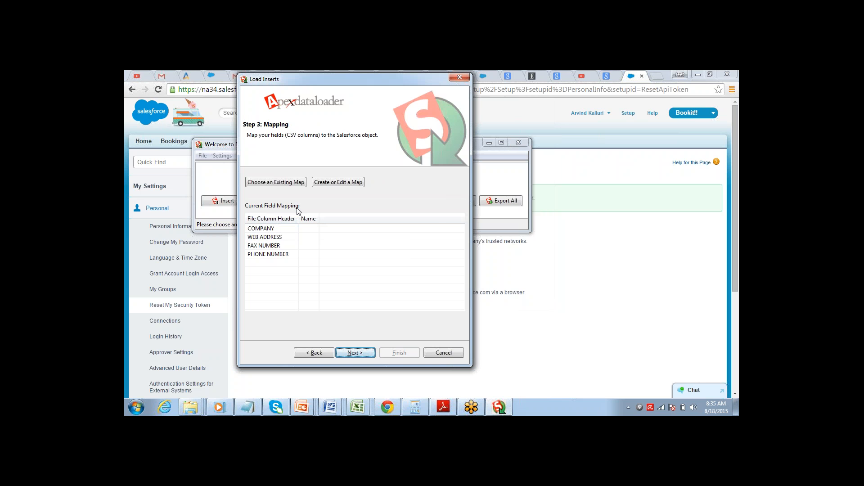
Open the mapping window, try automatic matching, and widen the mapping table columns.
left_click(331, 183)
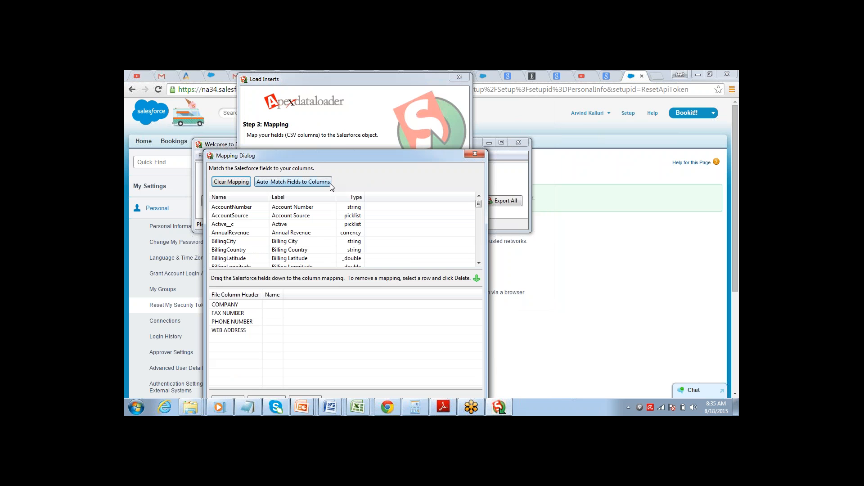
left_click_drag(346, 149, 462, 129)
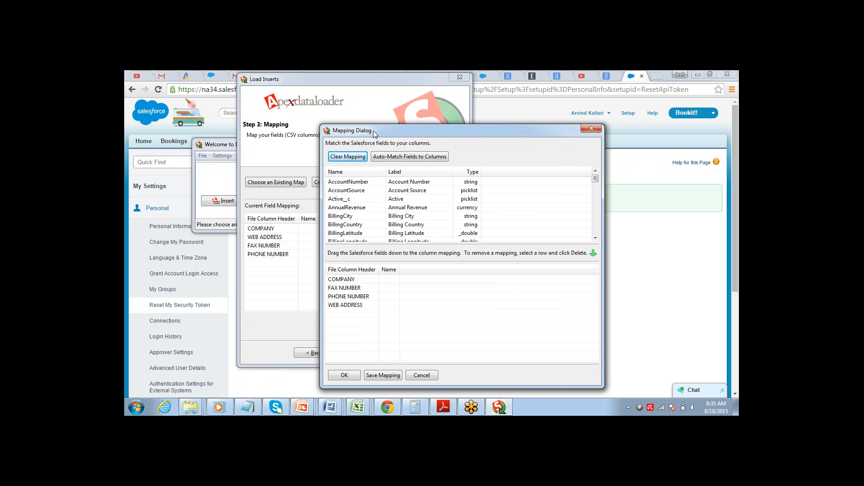
left_click(381, 158)
left_click(381, 160)
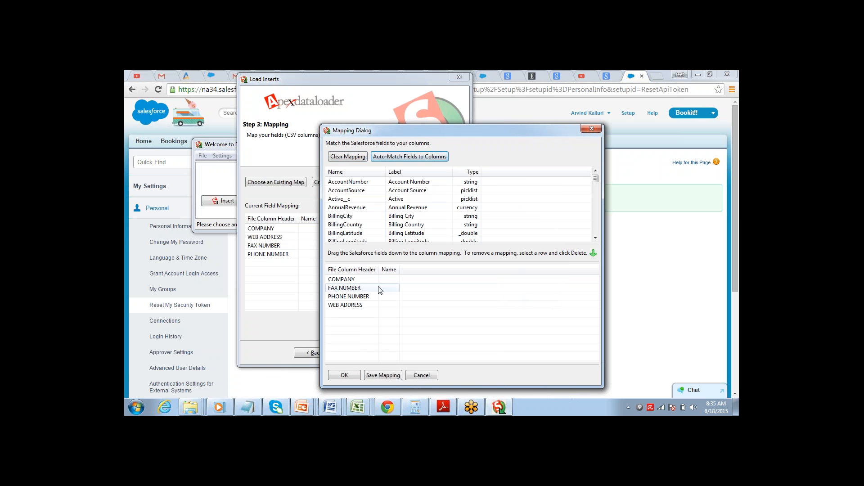
left_click_drag(379, 268, 389, 268)
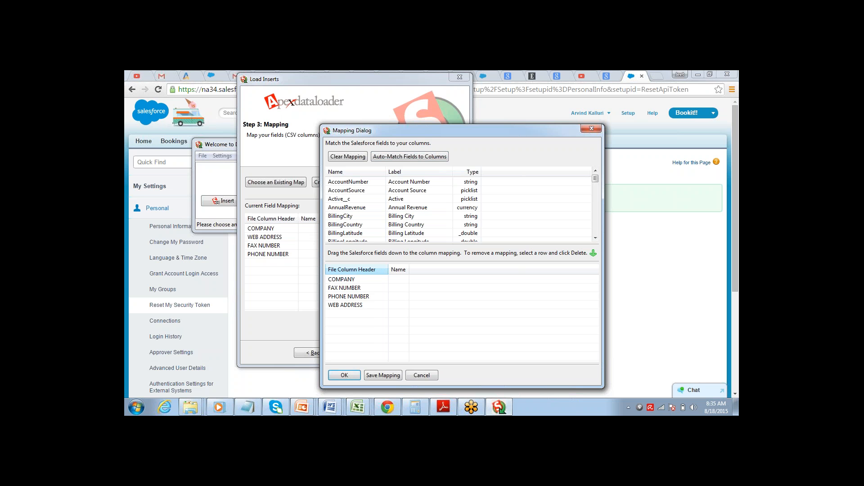
left_click(416, 157)
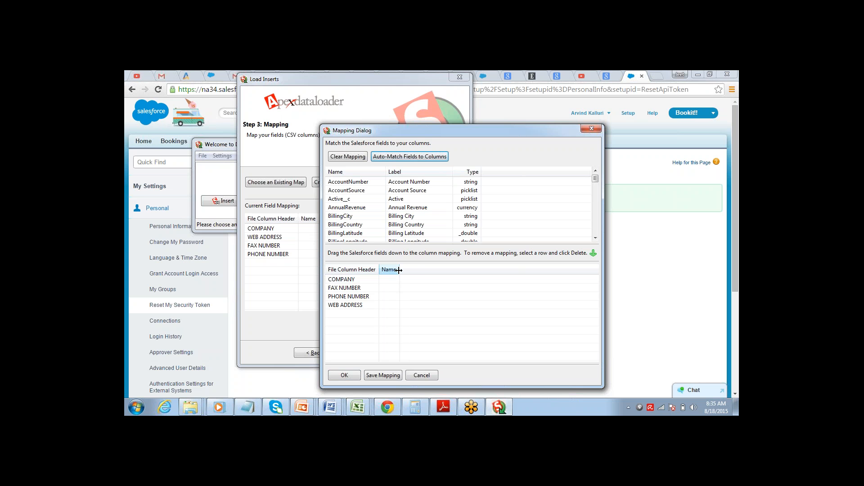
left_click_drag(400, 271, 475, 270)
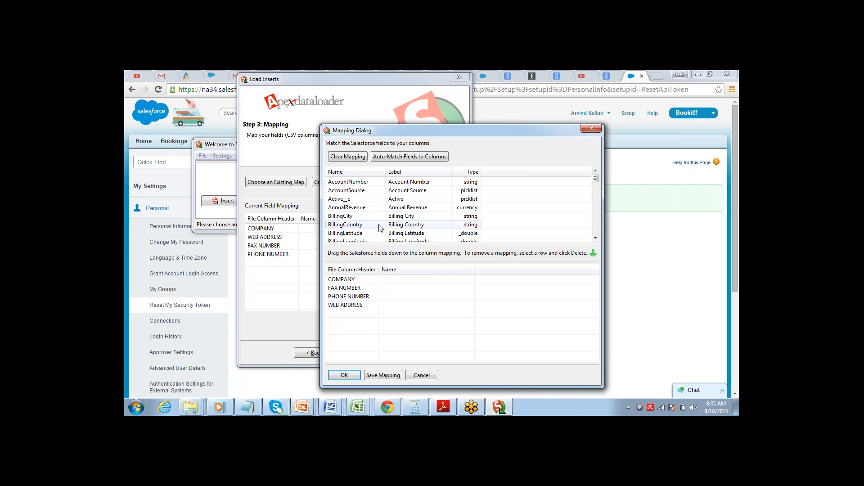
Map the Name field to COMPANY and Phone to PHONE NUMBER.
left_click(369, 205)
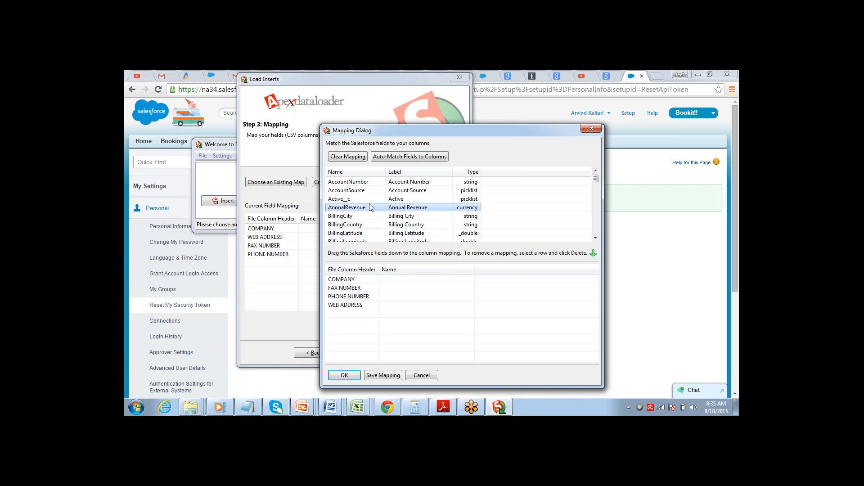
key("Down")
key("Down")
key("Down")
key("Down")
key("Down")
key("Down")
key("Down")
key("Down")
key("Down")
key("Down")
key("Down")
key("Down")
key("Down")
key("Down")
key("Down")
key("Down")
key("Down")
key("Down")
key("Down")
key("Down")
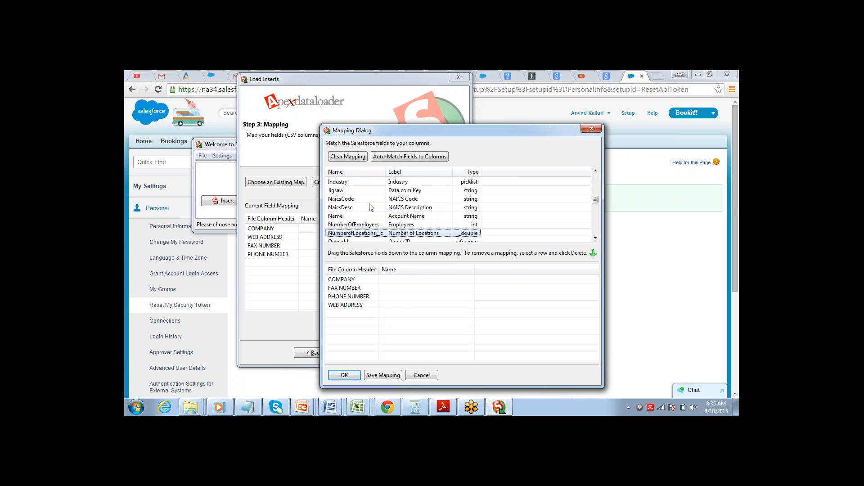
key("Up")
key("Up")
left_click_drag(390, 216, 389, 280)
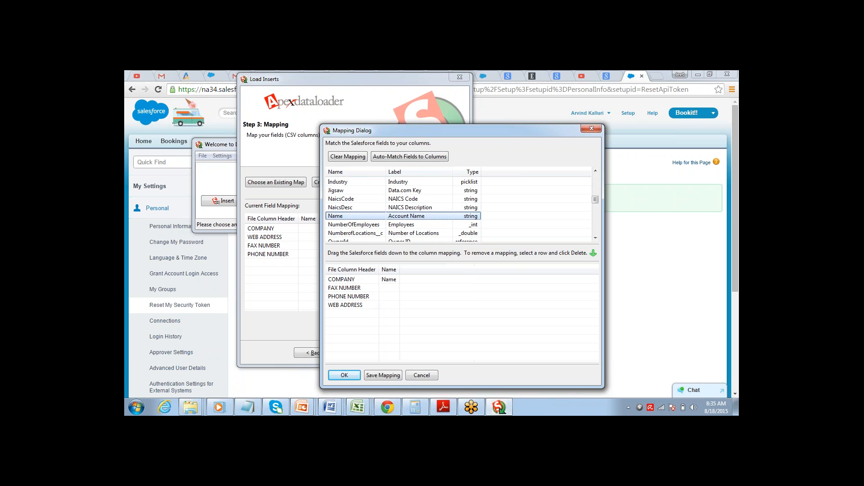
left_click(374, 207)
key("p")
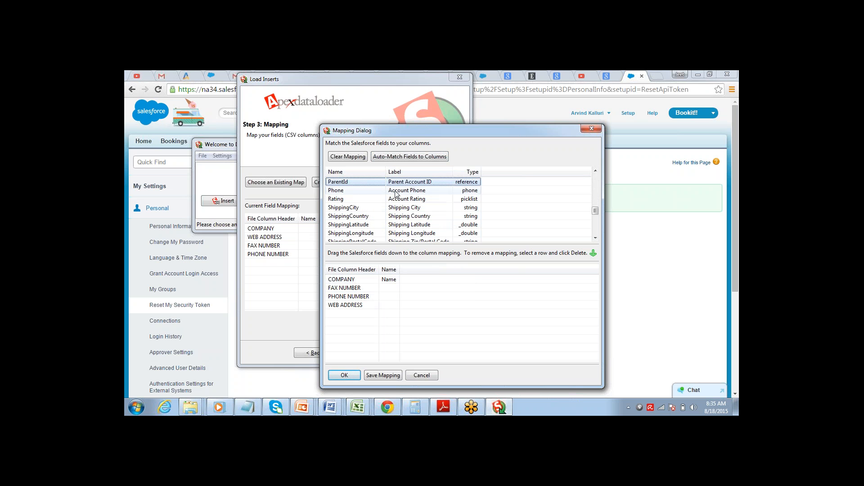
left_click_drag(398, 190, 390, 296)
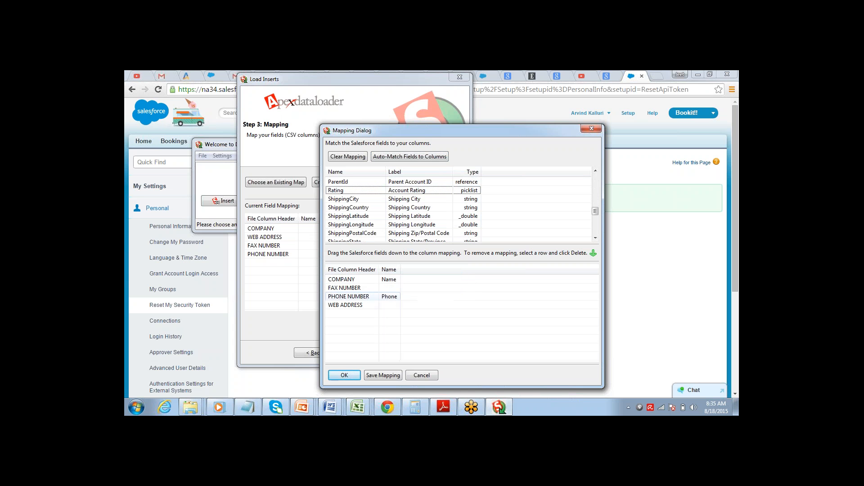
Map Fax to FAX NUMBER and Website to WEB ADDRESS, then accept the mapping.
left_click(408, 220)
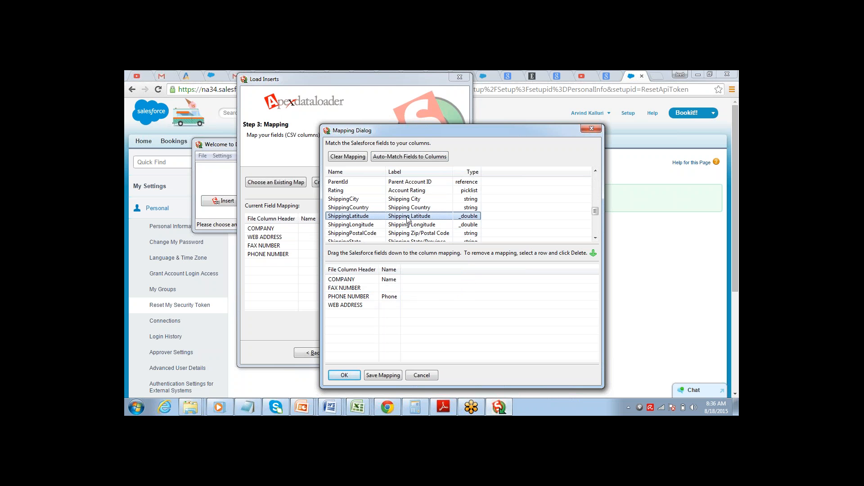
key("f")
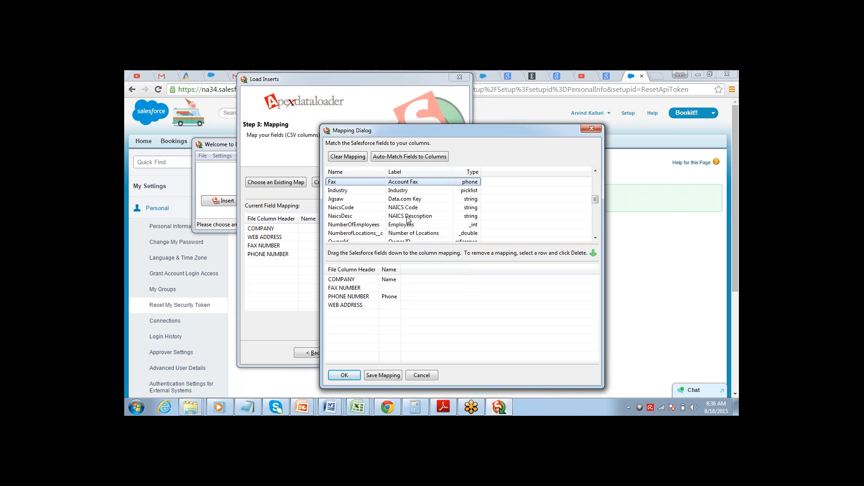
left_click(342, 191)
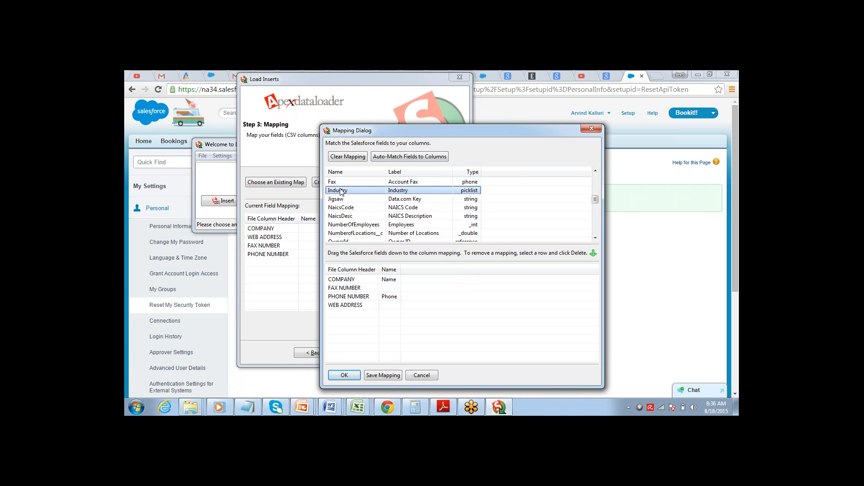
key("p")
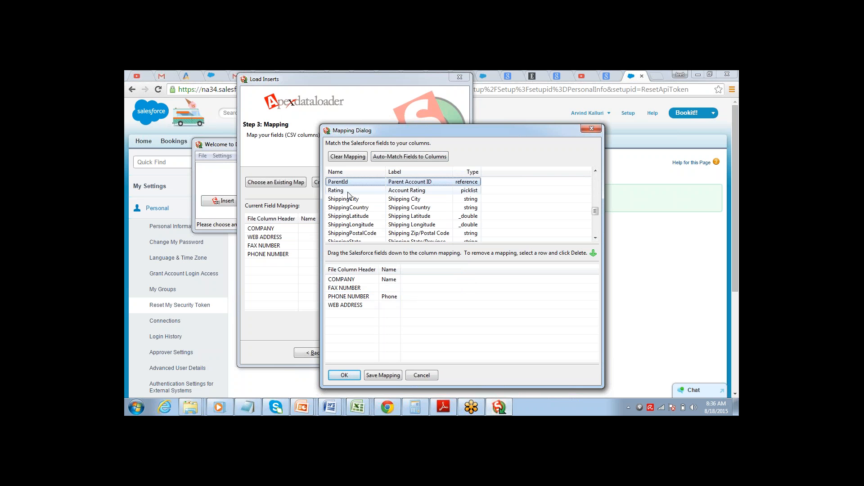
key("f")
left_click_drag(343, 182, 382, 288)
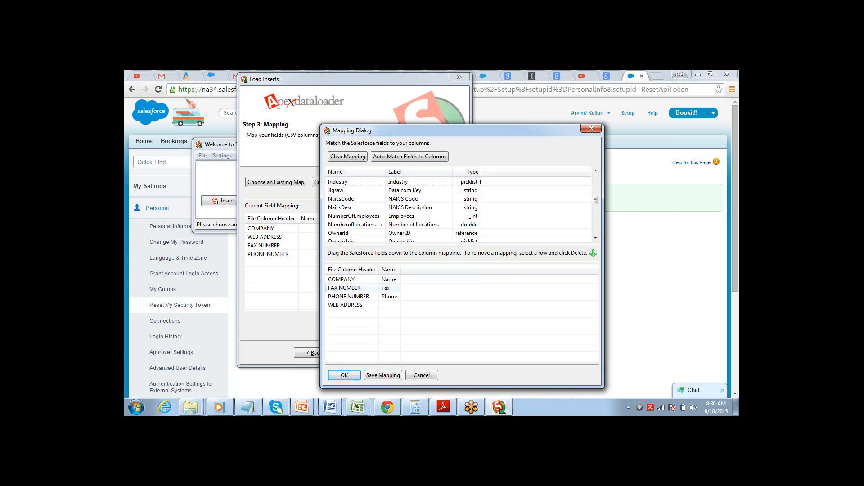
left_click(381, 199)
key("w")
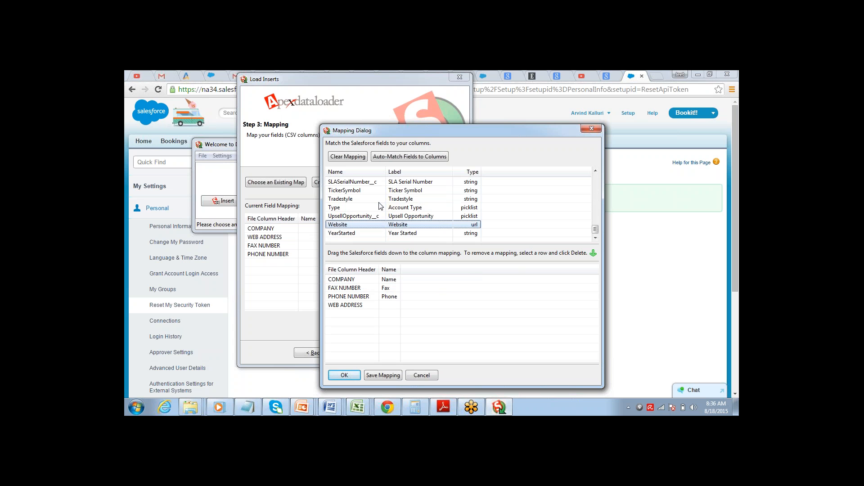
left_click_drag(401, 226, 393, 305)
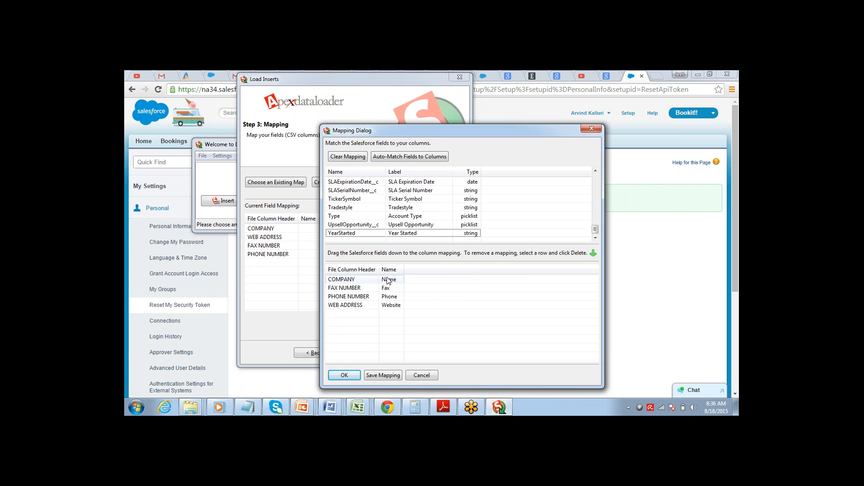
left_click(344, 376)
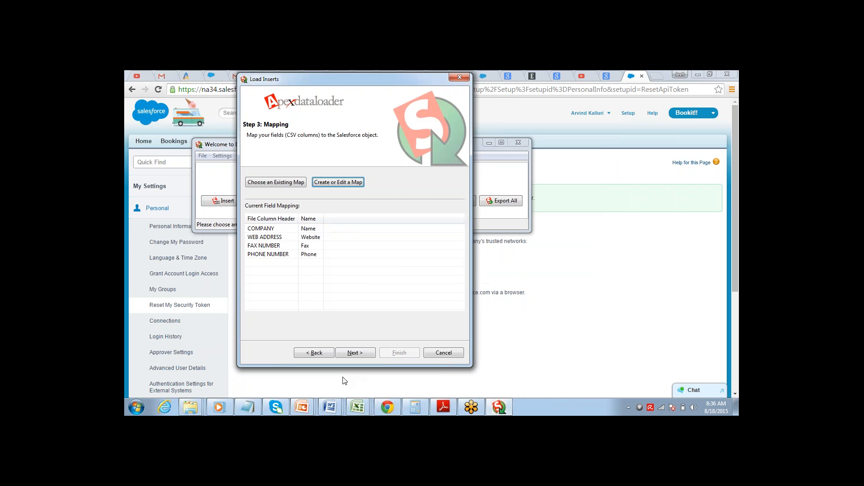
left_click(355, 353)
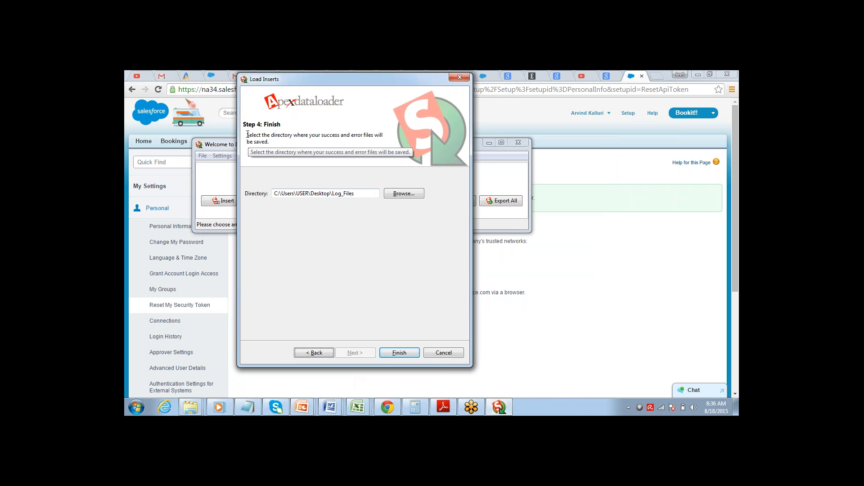
Highlight the Step 4 instruction text above the Log_Files output directory.
left_click_drag(246, 135, 273, 143)
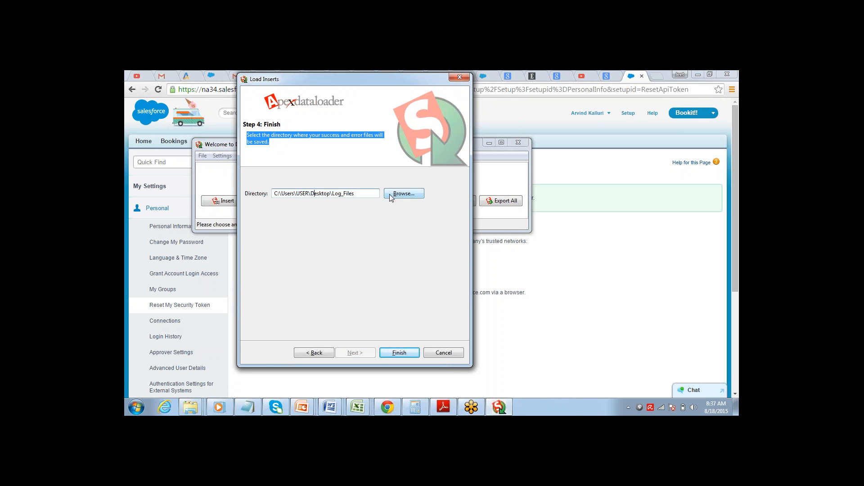
Highlight the log-location note, run the insert to 4 successes and 0 errors, and view the successes.
left_click(276, 138)
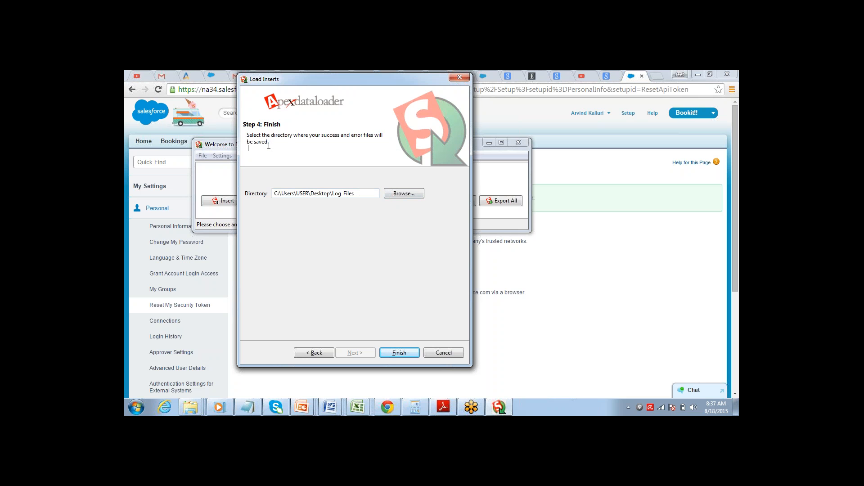
left_click_drag(276, 136, 313, 141)
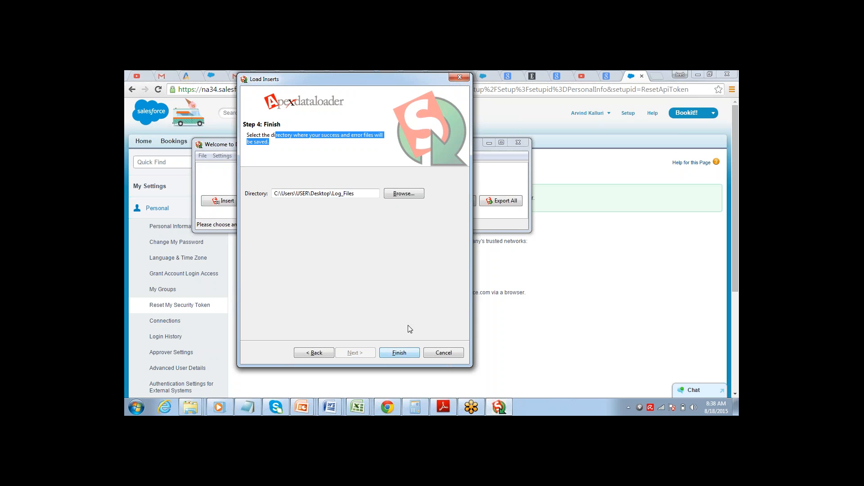
left_click(407, 352)
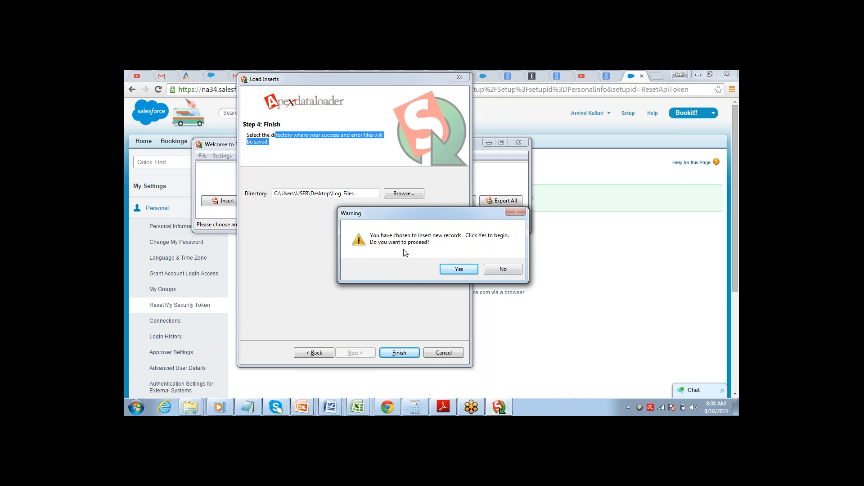
left_click(459, 269)
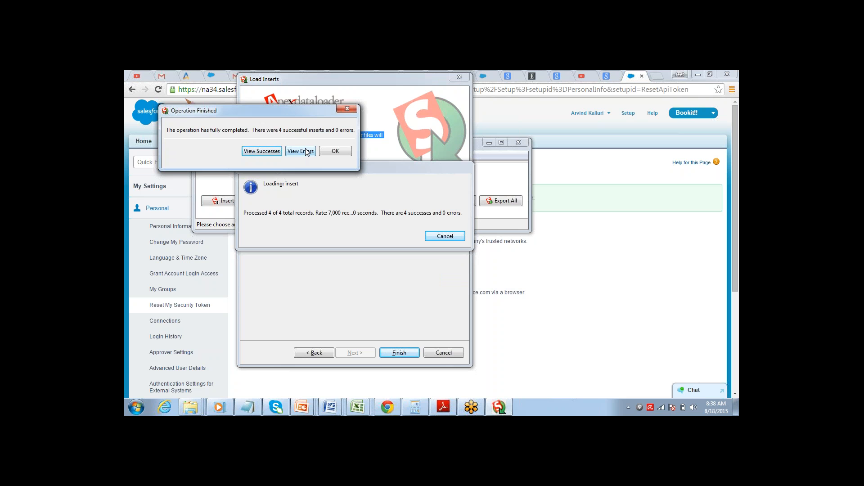
left_click(269, 151)
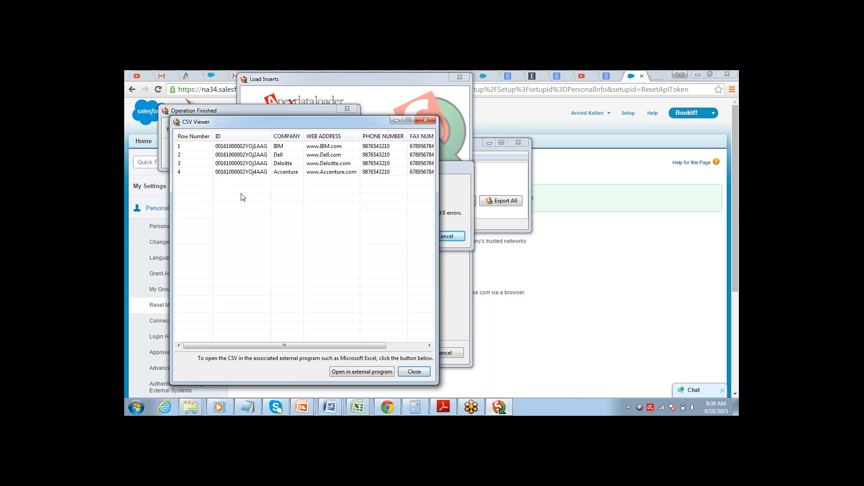
mouse_move(262, 344)
left_mouse_down()
mouse_move(298, 357)
mouse_move(258, 352)
left_mouse_up()
Close the CSV Viewer and open the Log_Files folder on the Desktop in Windows Explorer.
left_click(414, 372)
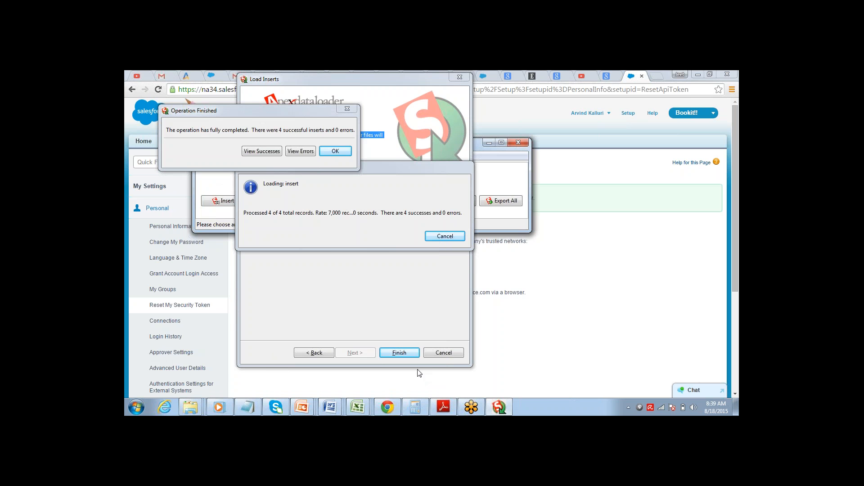
left_click(137, 407)
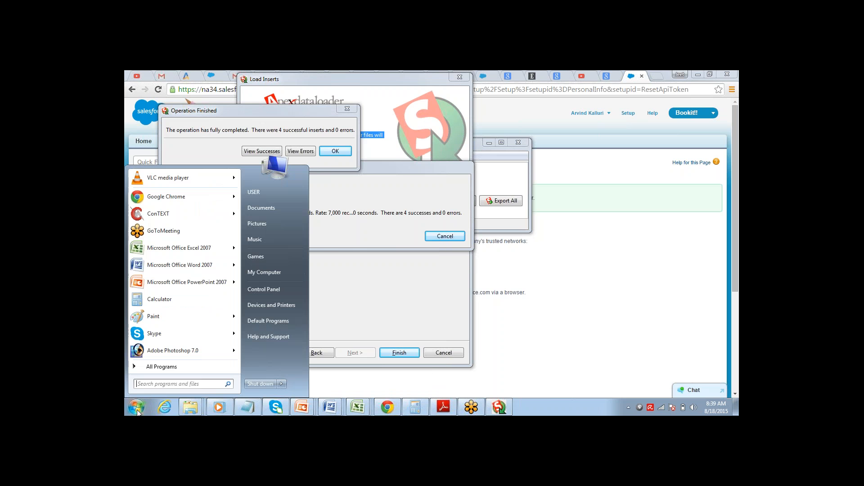
left_click(272, 270)
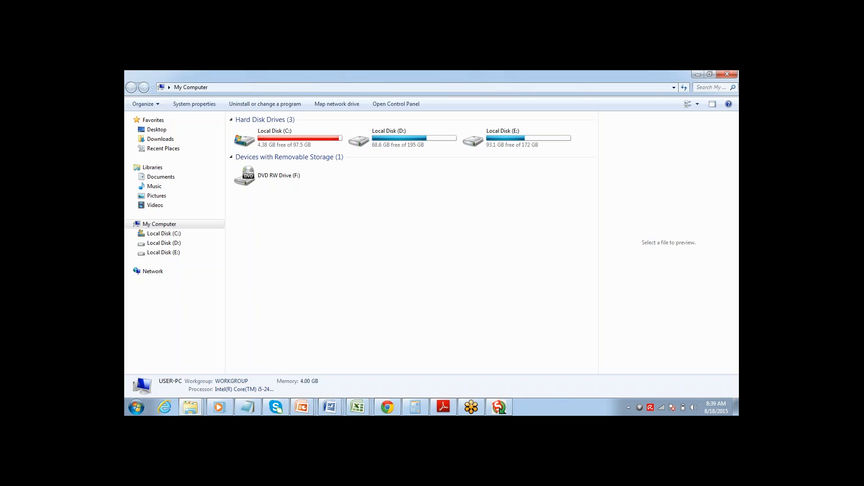
left_click(157, 129)
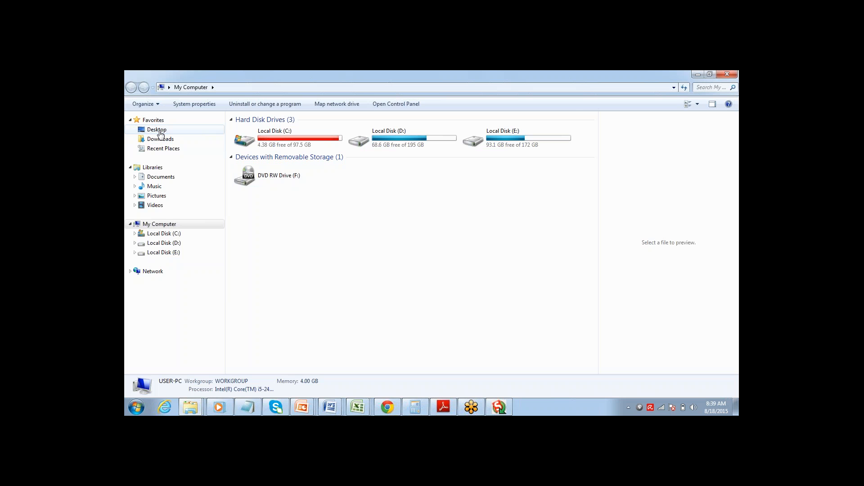
left_click(287, 161)
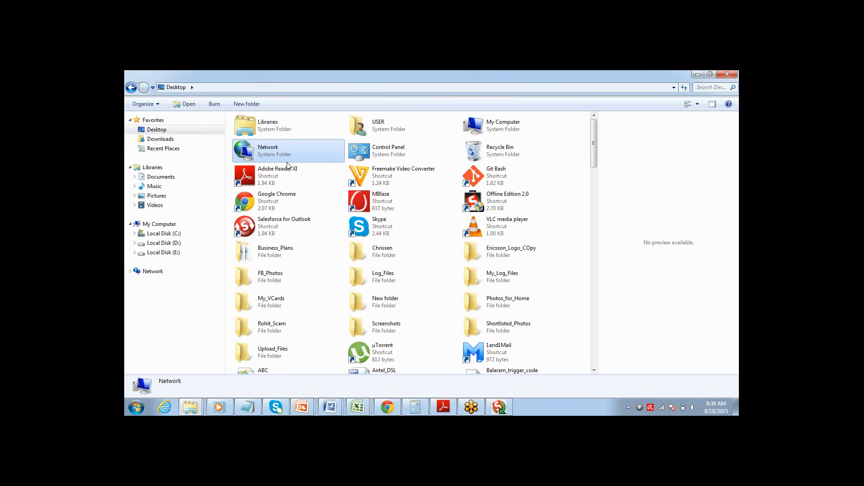
left_click(373, 272)
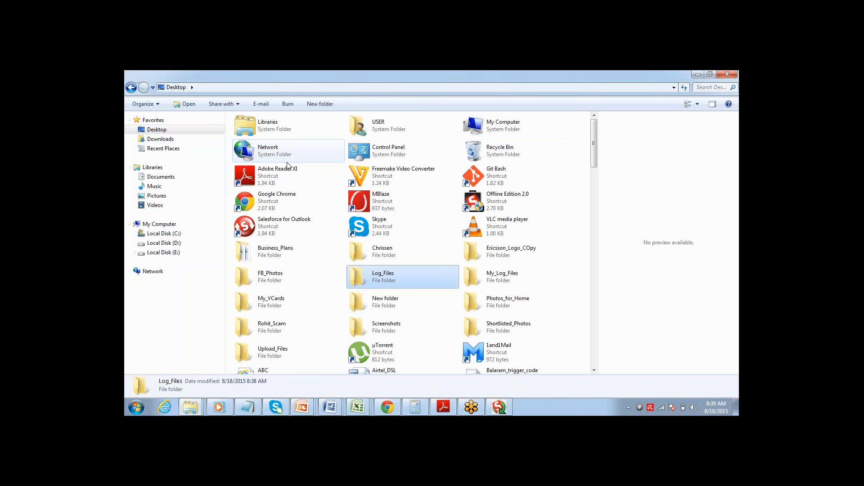
double_click(380, 274)
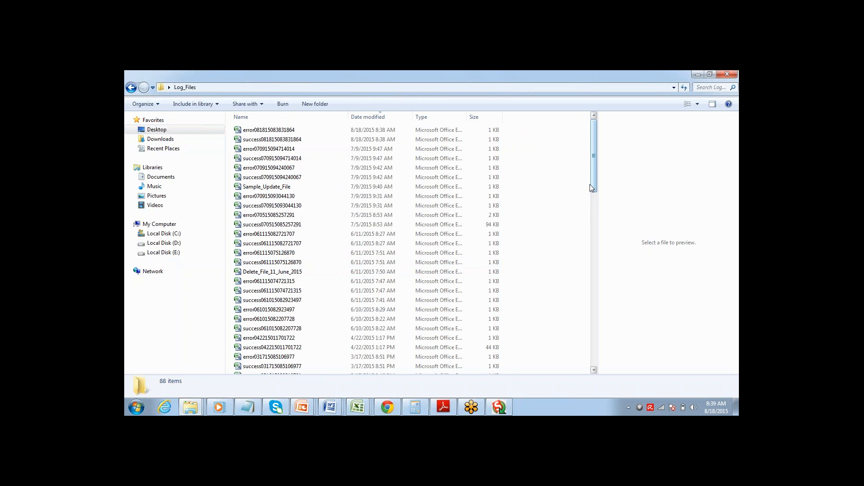
left_click(277, 133)
key("Down")
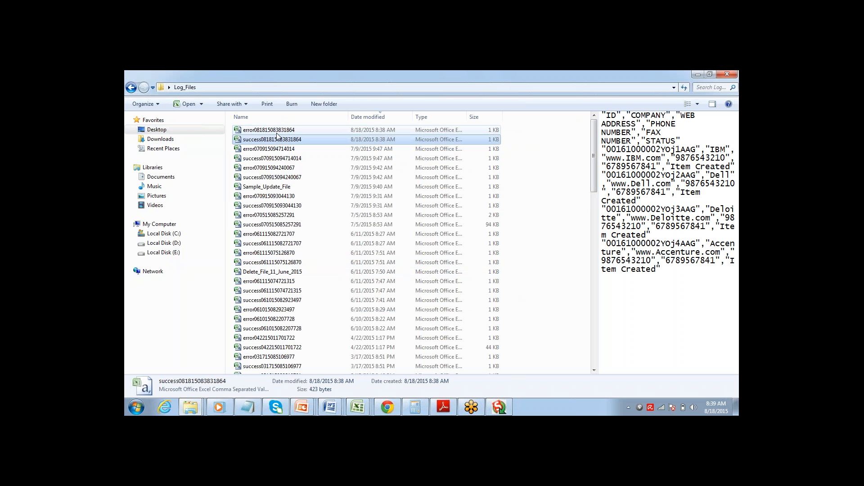
key("Up")
key("Down")
key("Up")
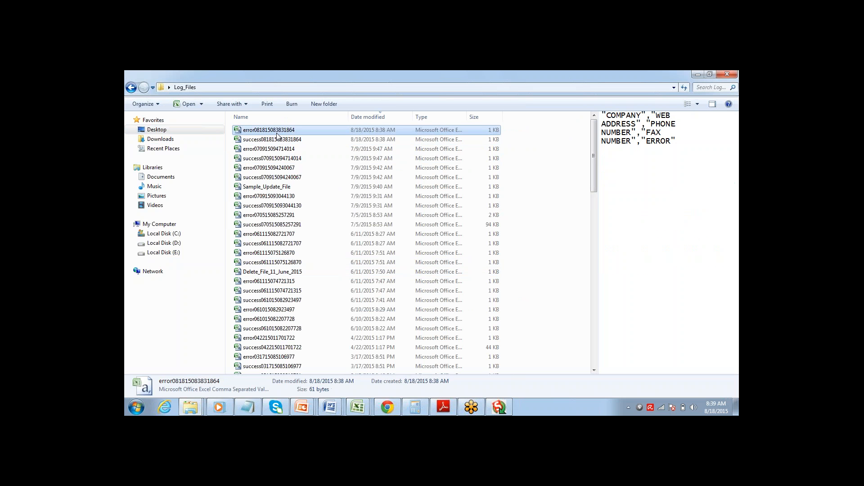
key("Down")
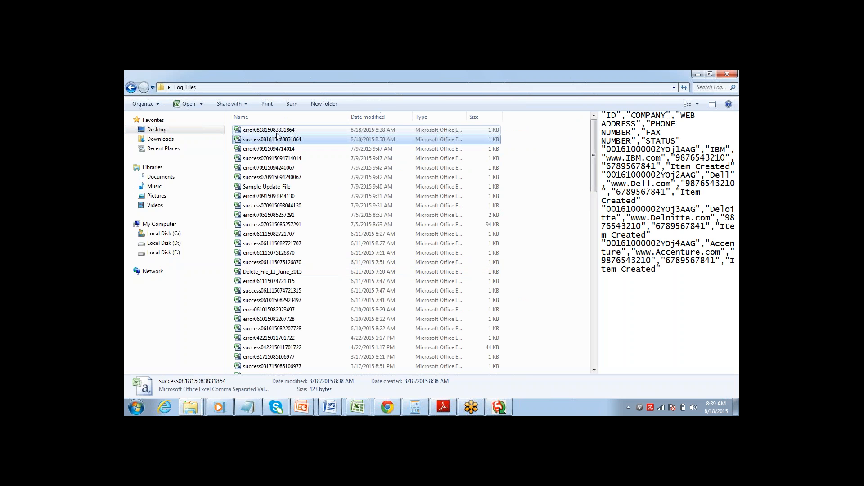
left_click(356, 134)
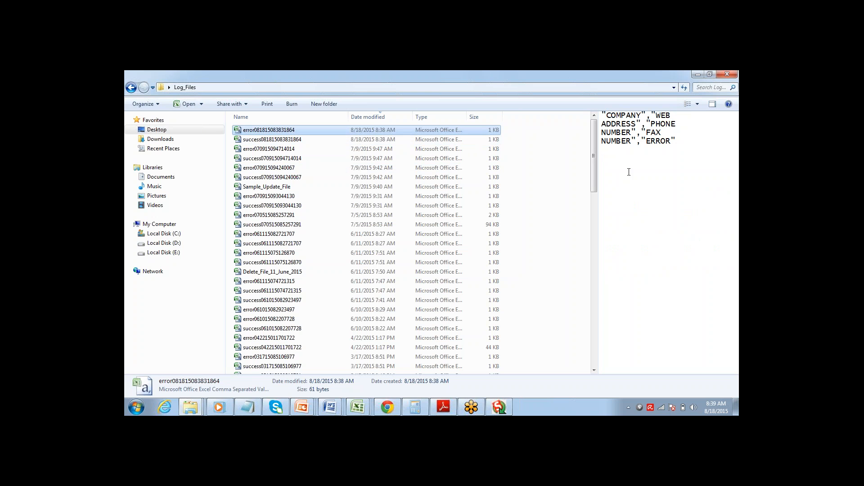
left_click(332, 140)
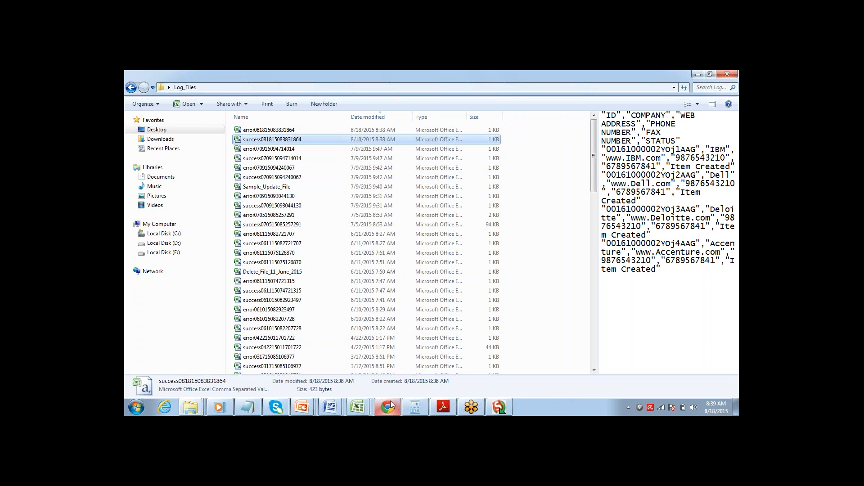
mouse_move(389, 406)
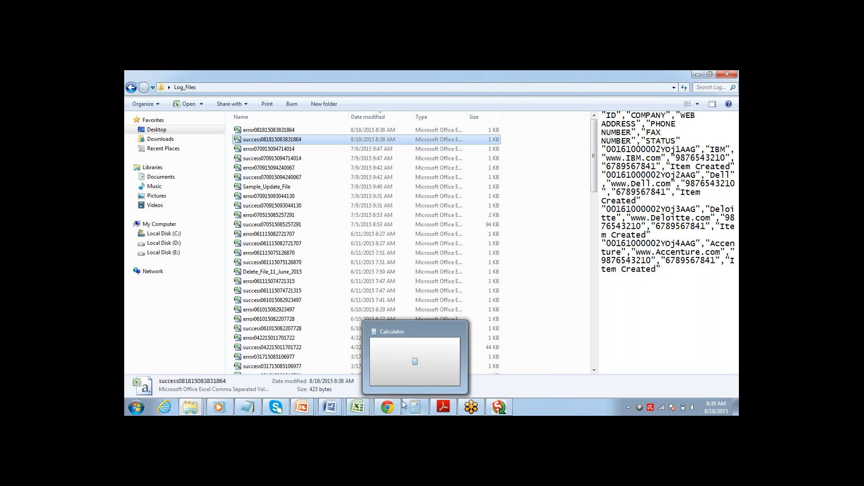
Switch from Chrome back to the Data Loader's Operation Finished dialog.
left_click(387, 407)
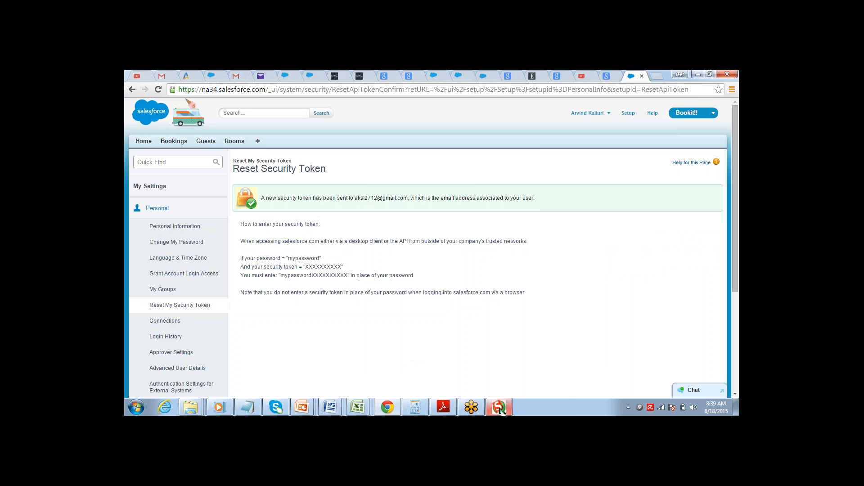
left_click(500, 407)
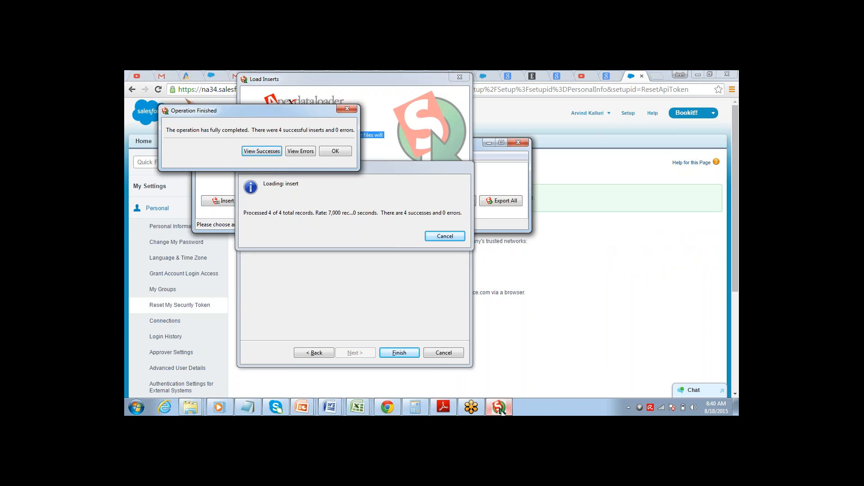
Reopen the success viewer, narrow the Row Number column, and scroll to each record's Item Created status.
left_click(266, 152)
left_click_drag(280, 134, 378, 114)
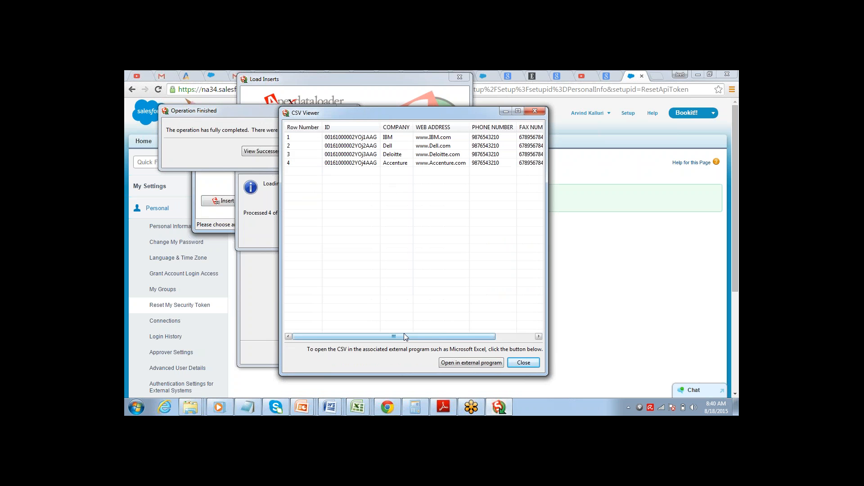
left_click_drag(404, 337, 451, 336)
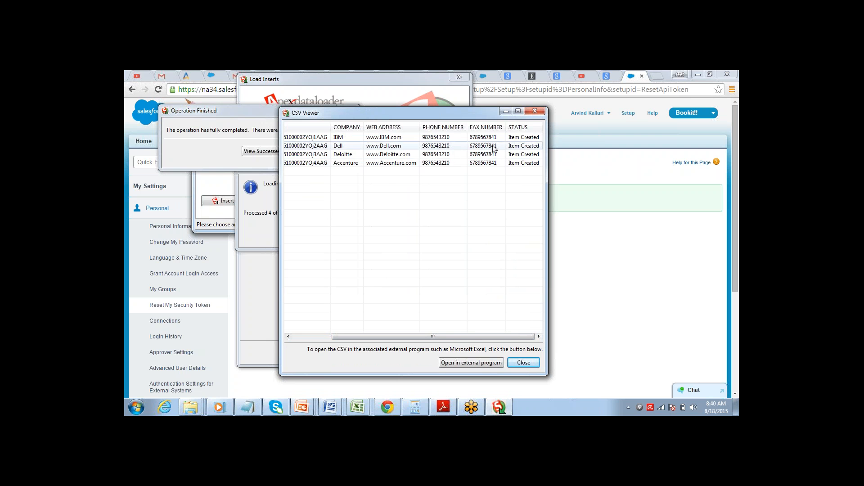
left_click_drag(472, 337, 430, 337)
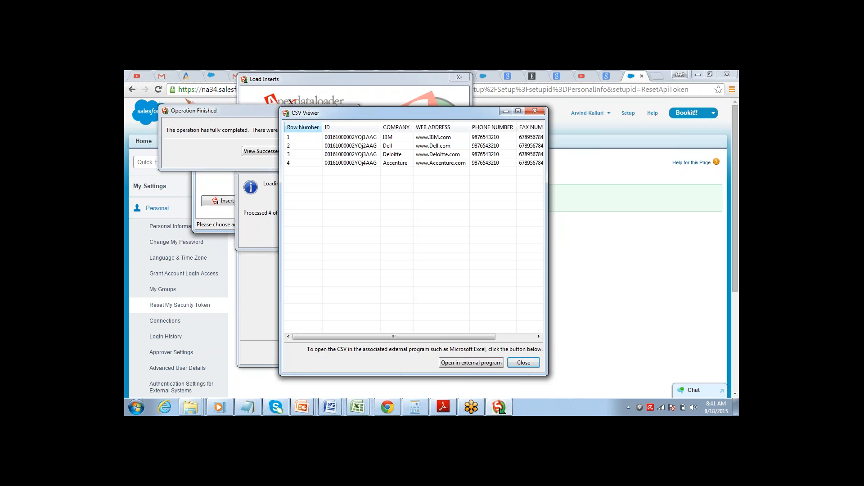
left_click_drag(323, 127, 313, 131)
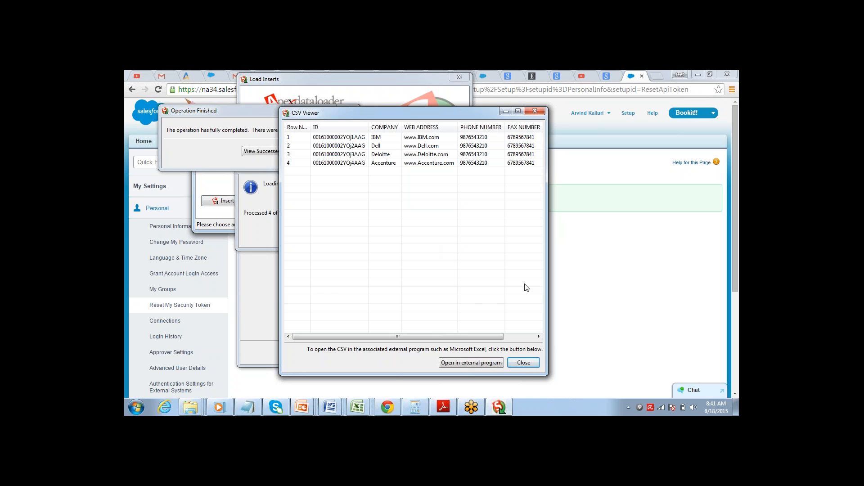
mouse_move(493, 339)
left_mouse_down()
mouse_move(509, 339)
mouse_move(485, 339)
left_mouse_up()
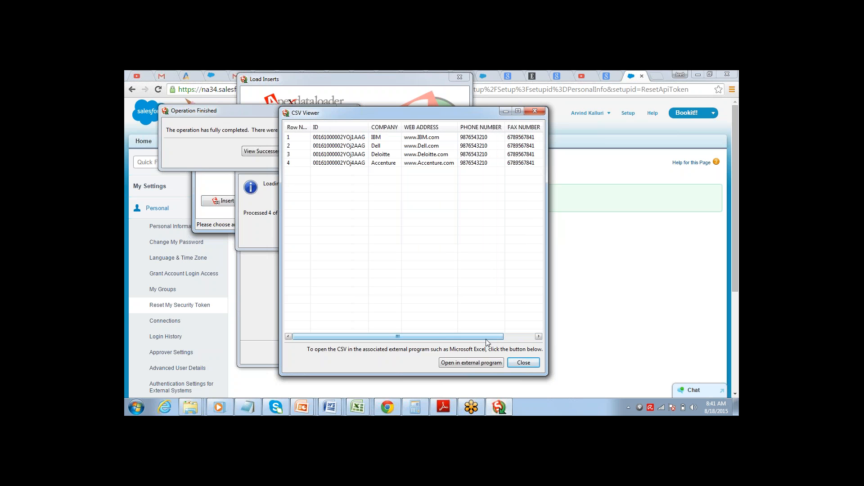
left_click_drag(486, 338, 530, 342)
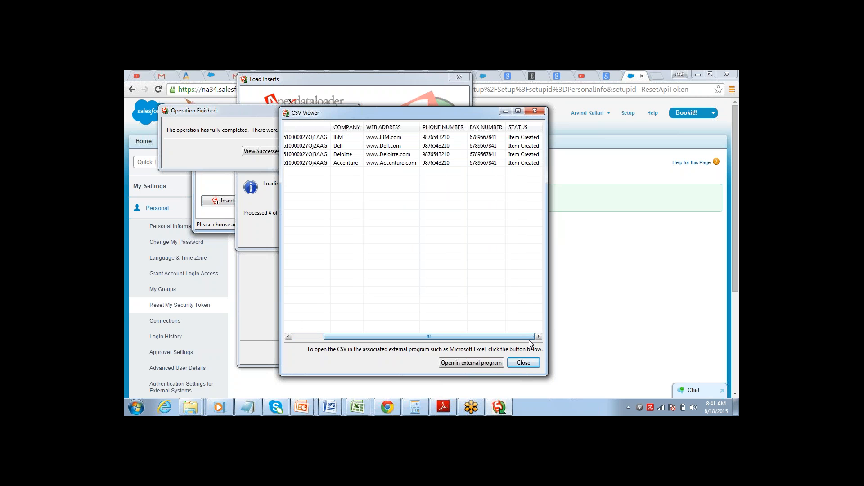